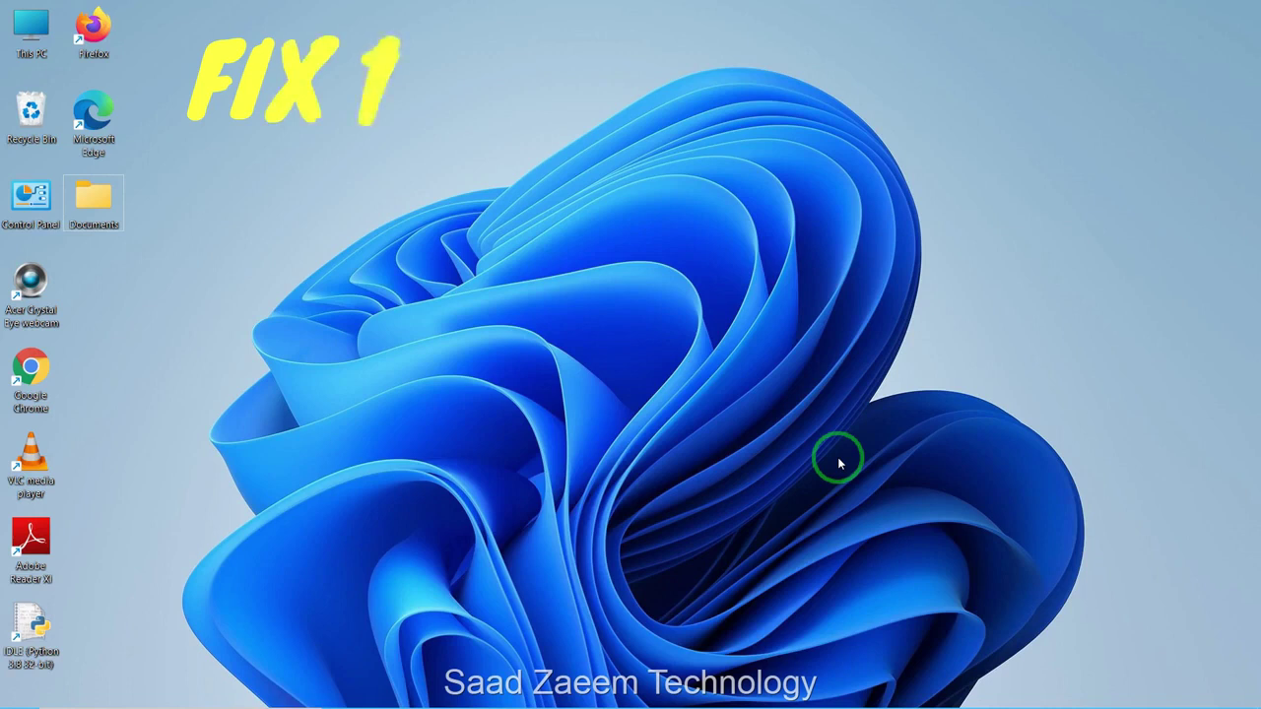
Open the Windows Update page in the system Settings
mouse_move(1042, 680)
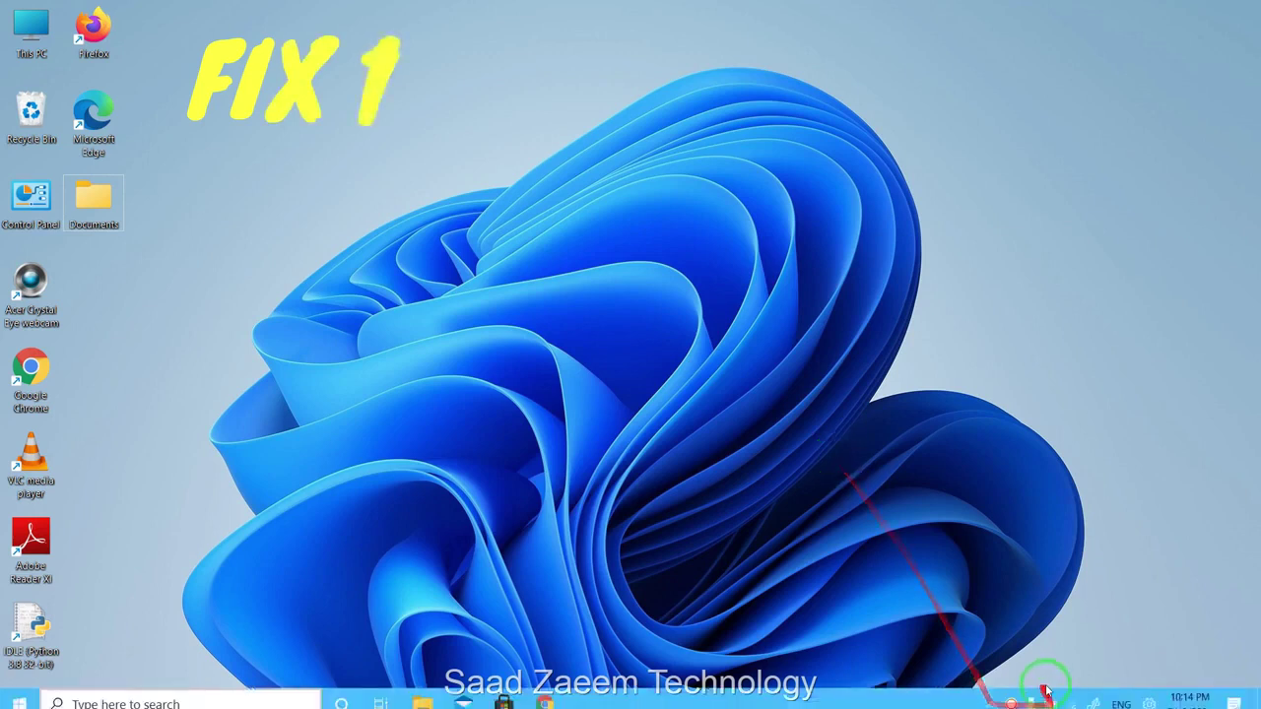
left_click(1144, 695)
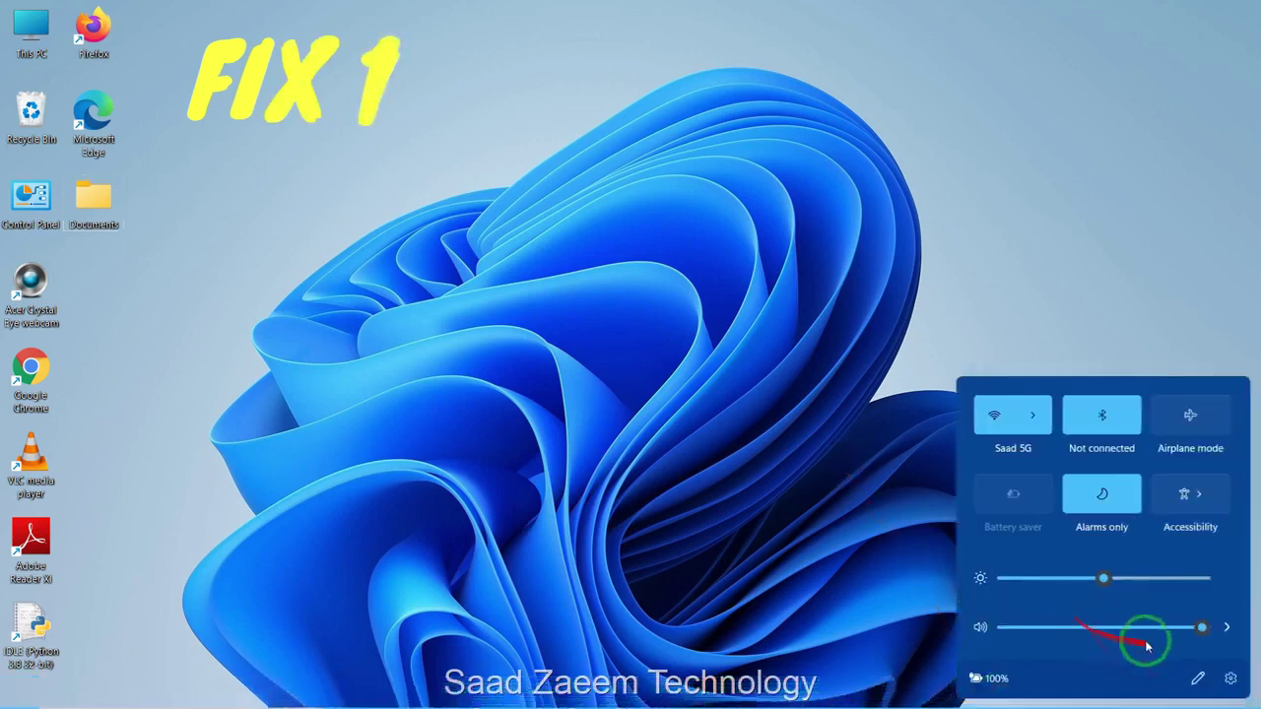
left_click(821, 587)
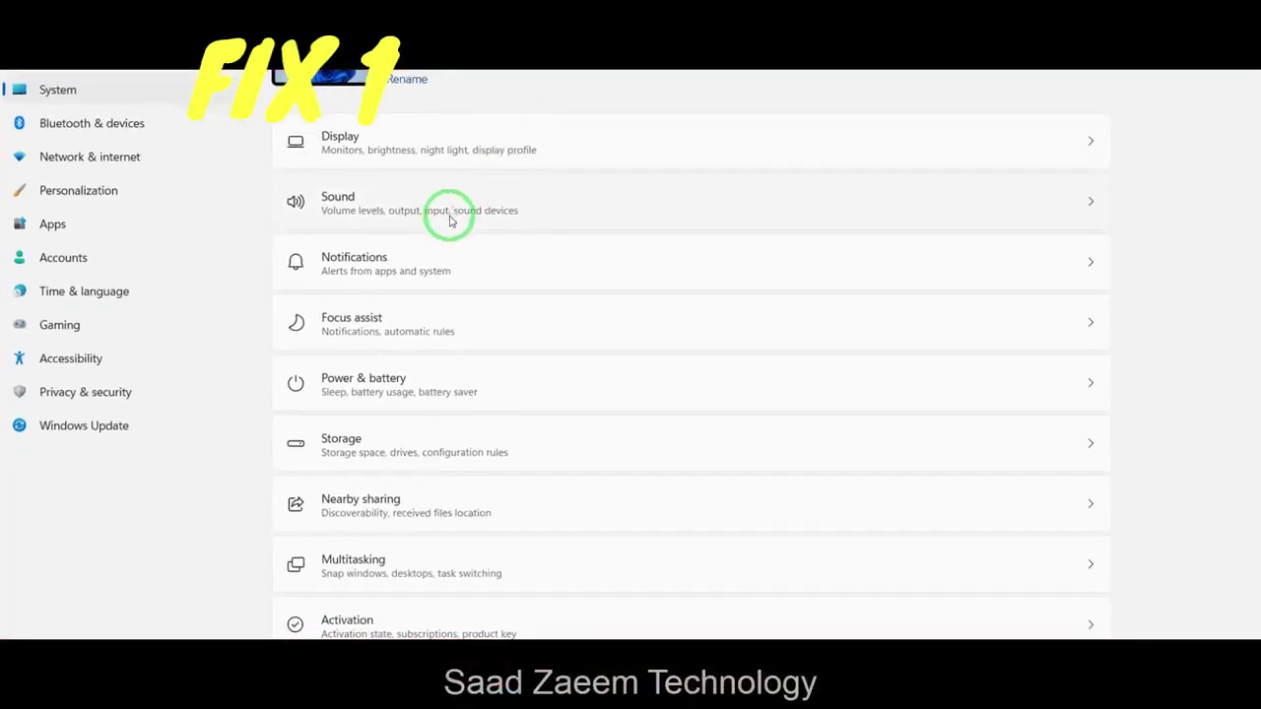
left_click(114, 434)
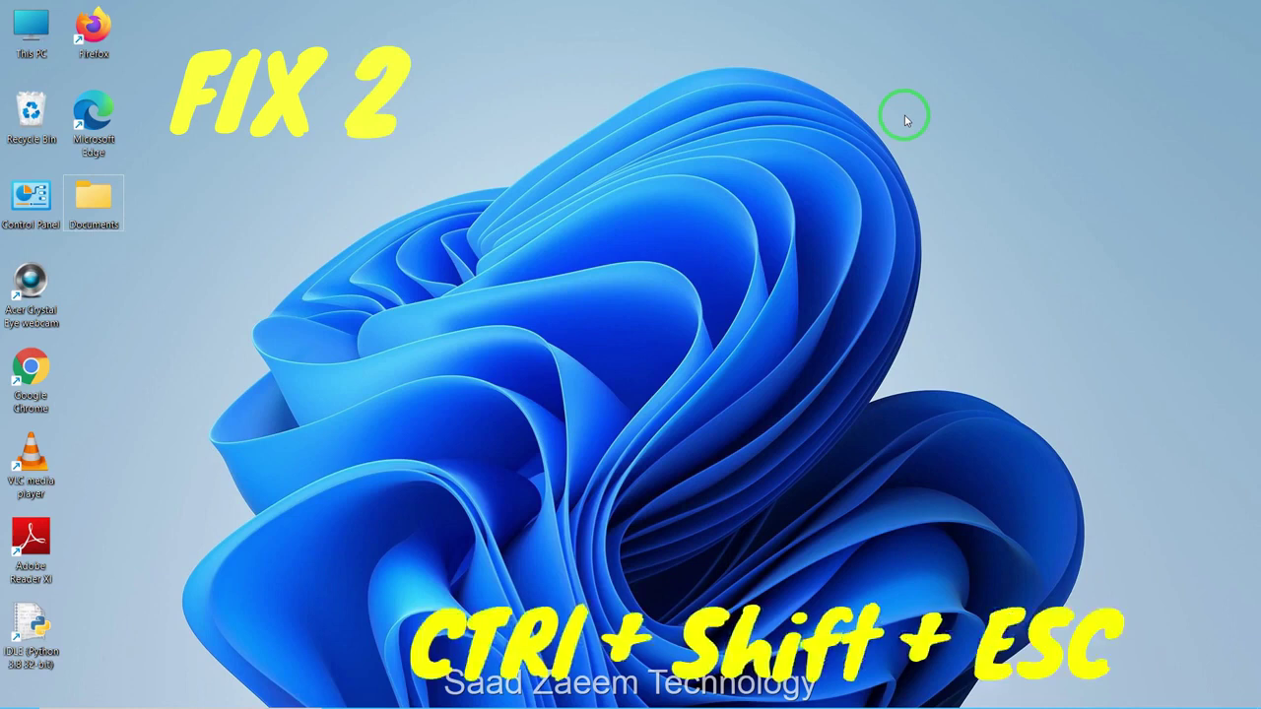
Open Task Manager, examine the list of startup programs, and put the window away
key("ctrl+shift+Escape")
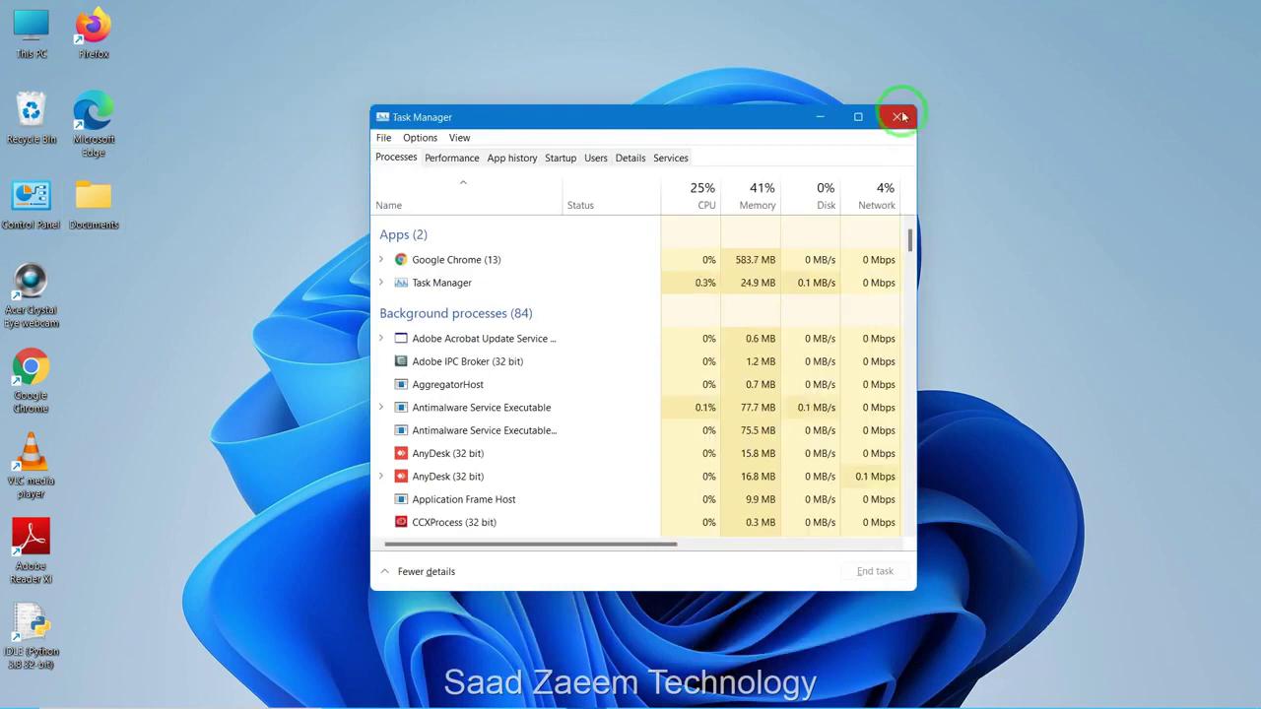
left_click(560, 159)
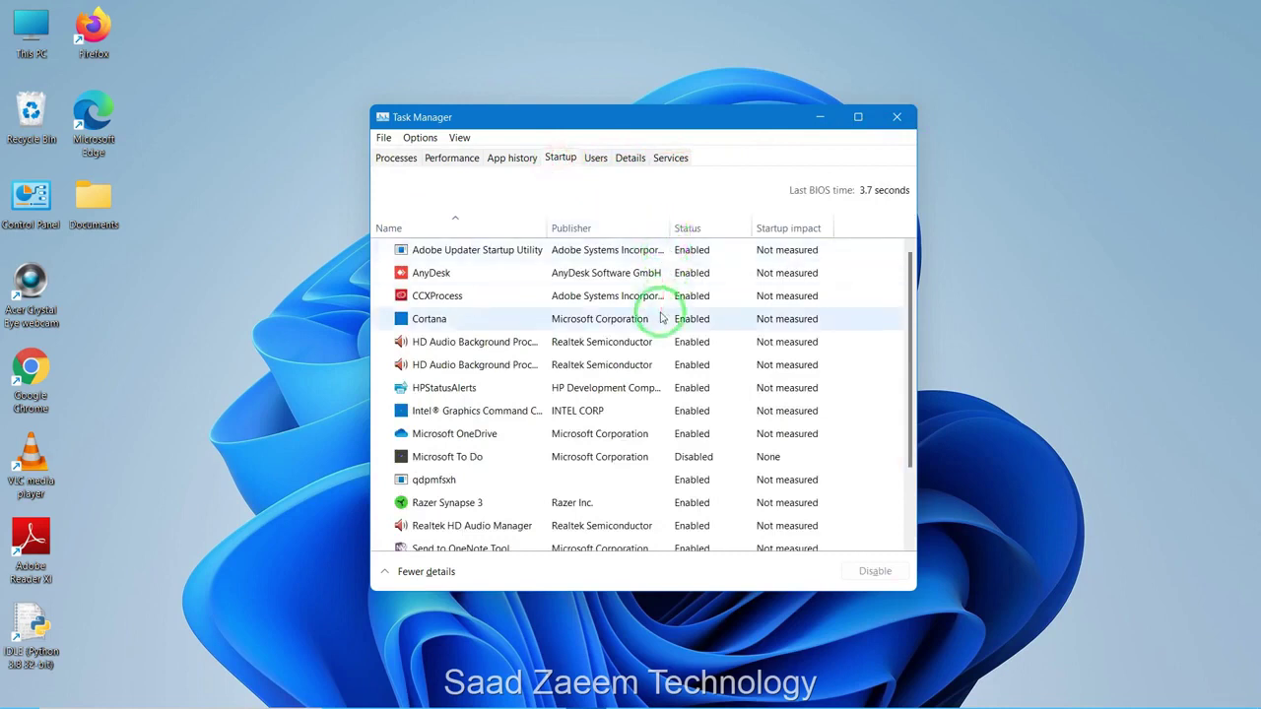
scroll(660, 319, "down", 1)
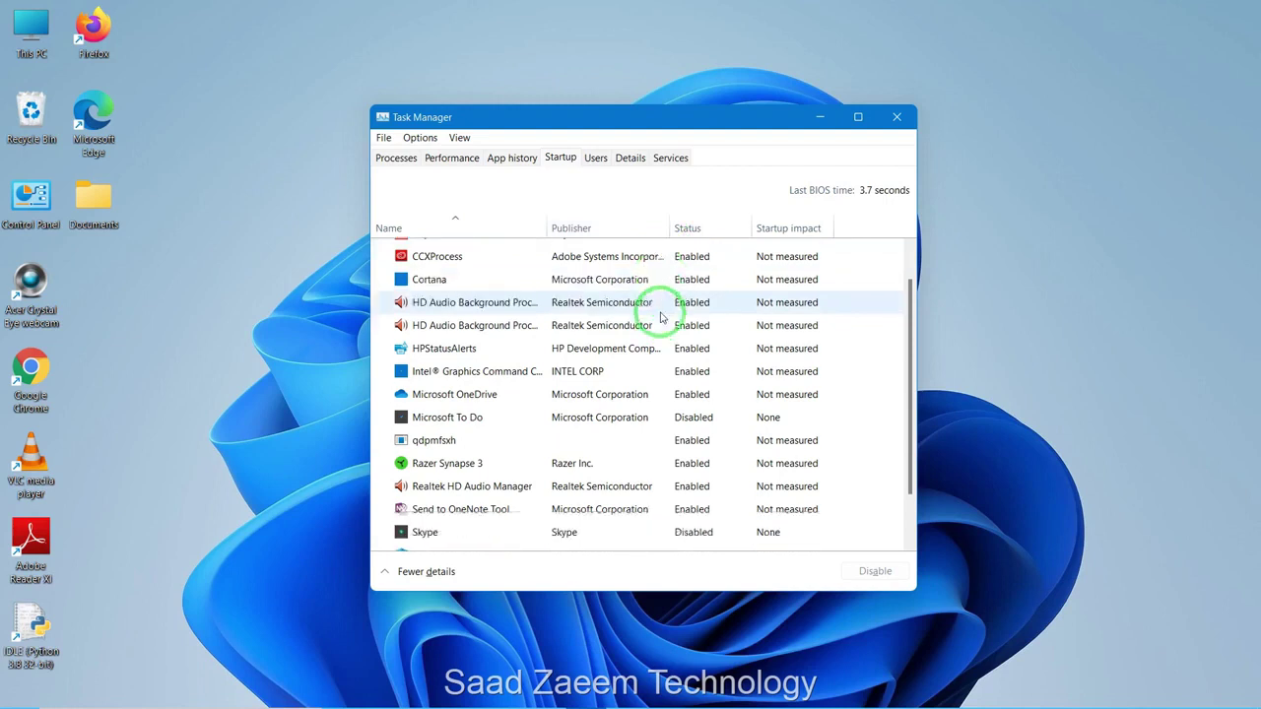
scroll(660, 318, "up", 1)
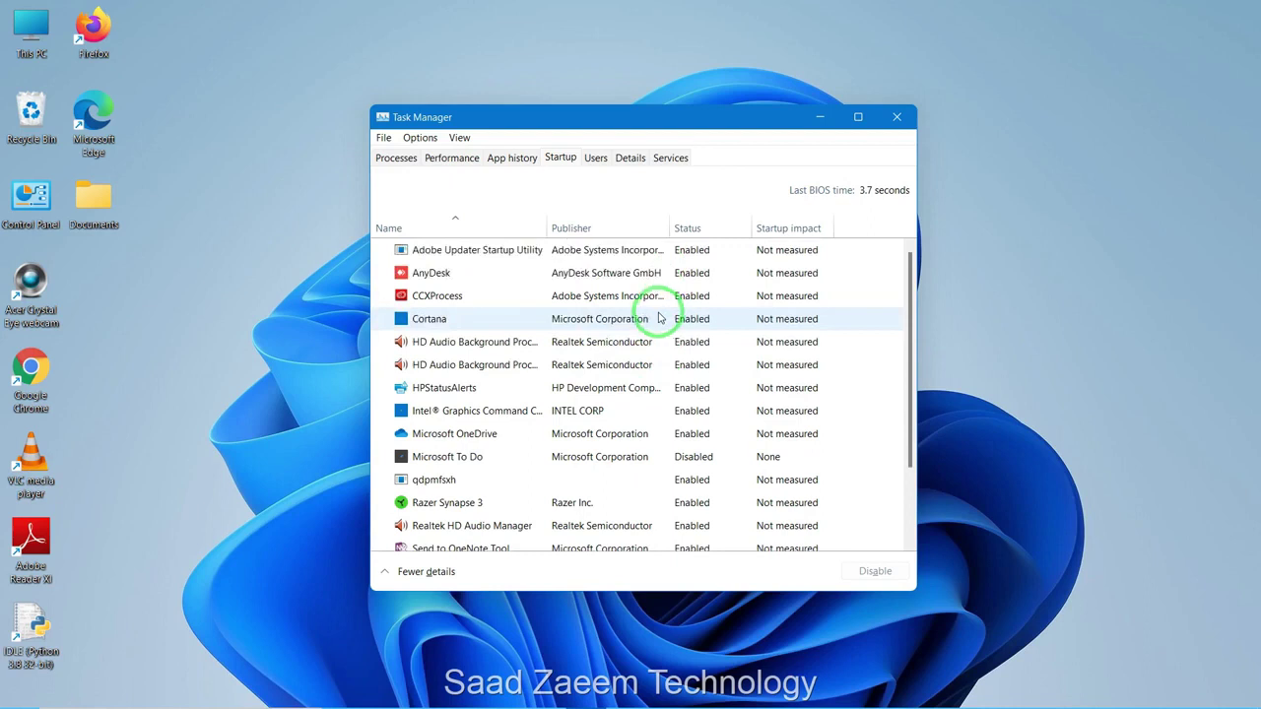
left_click(818, 117)
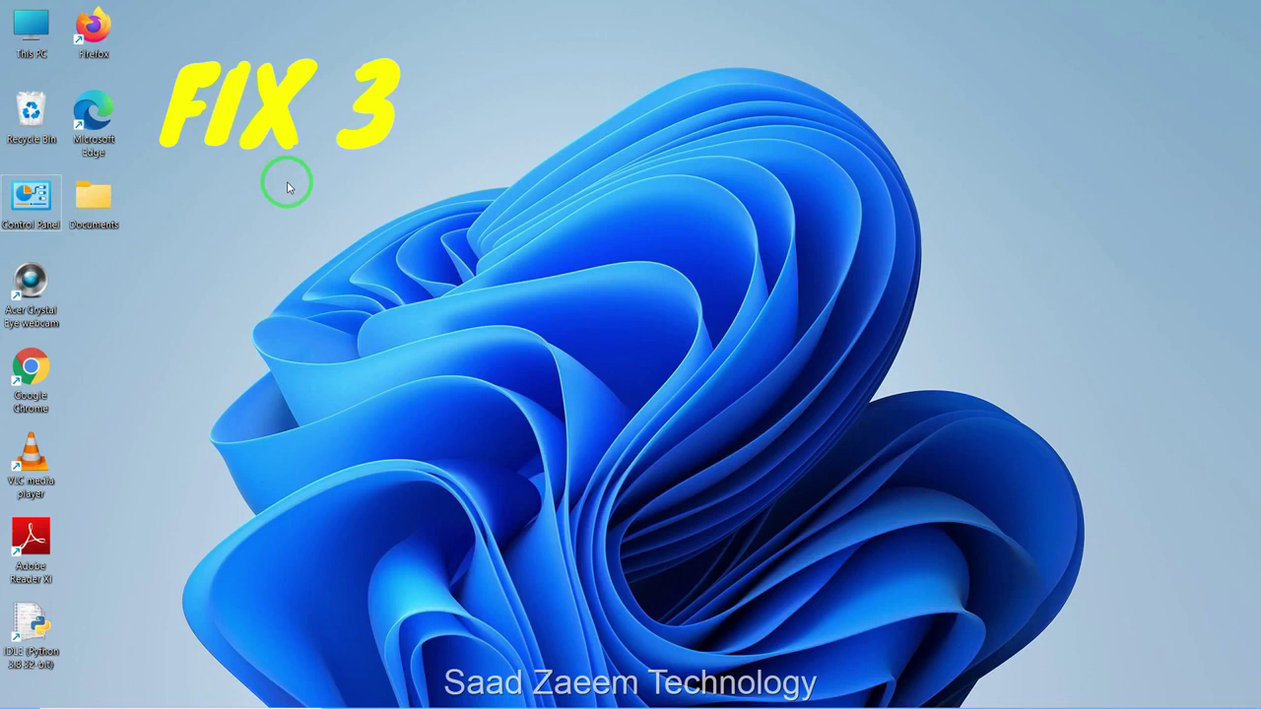
Launch Control Panel by running the command Control from the Run dialog
key("super+r")
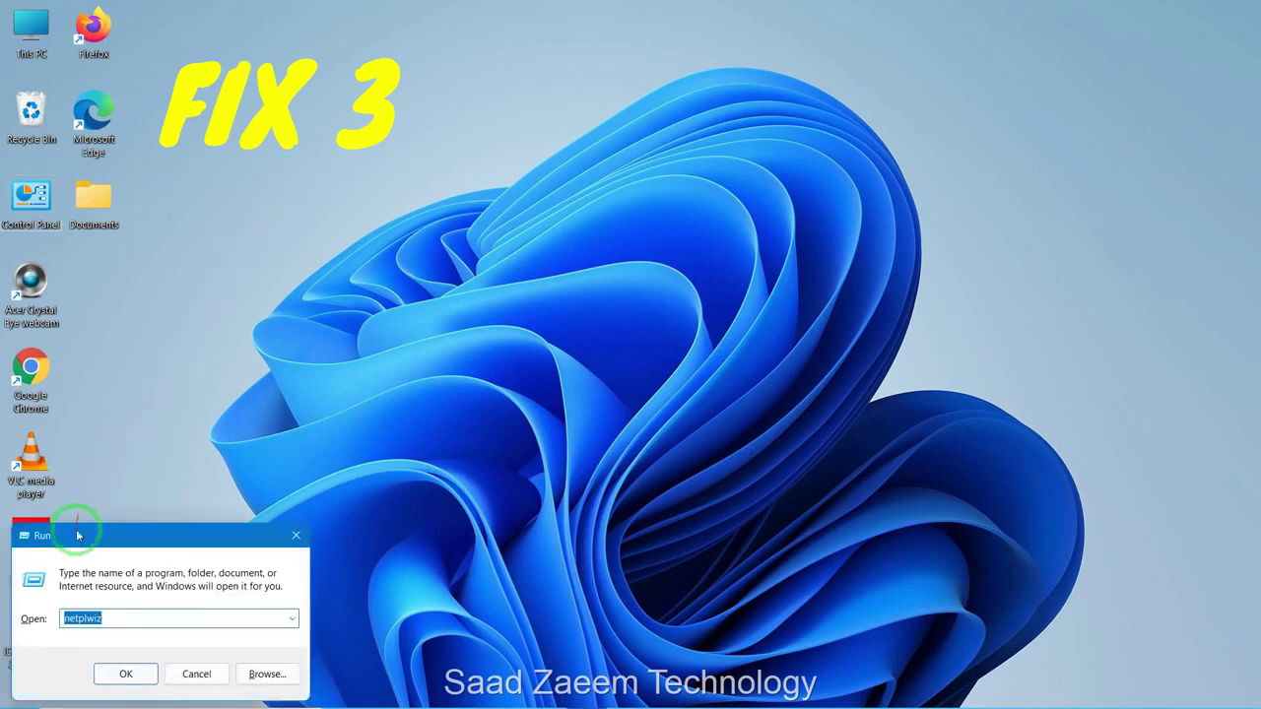
left_click_drag(79, 529, 438, 218)
left_click(484, 306)
key("ctrl+a")
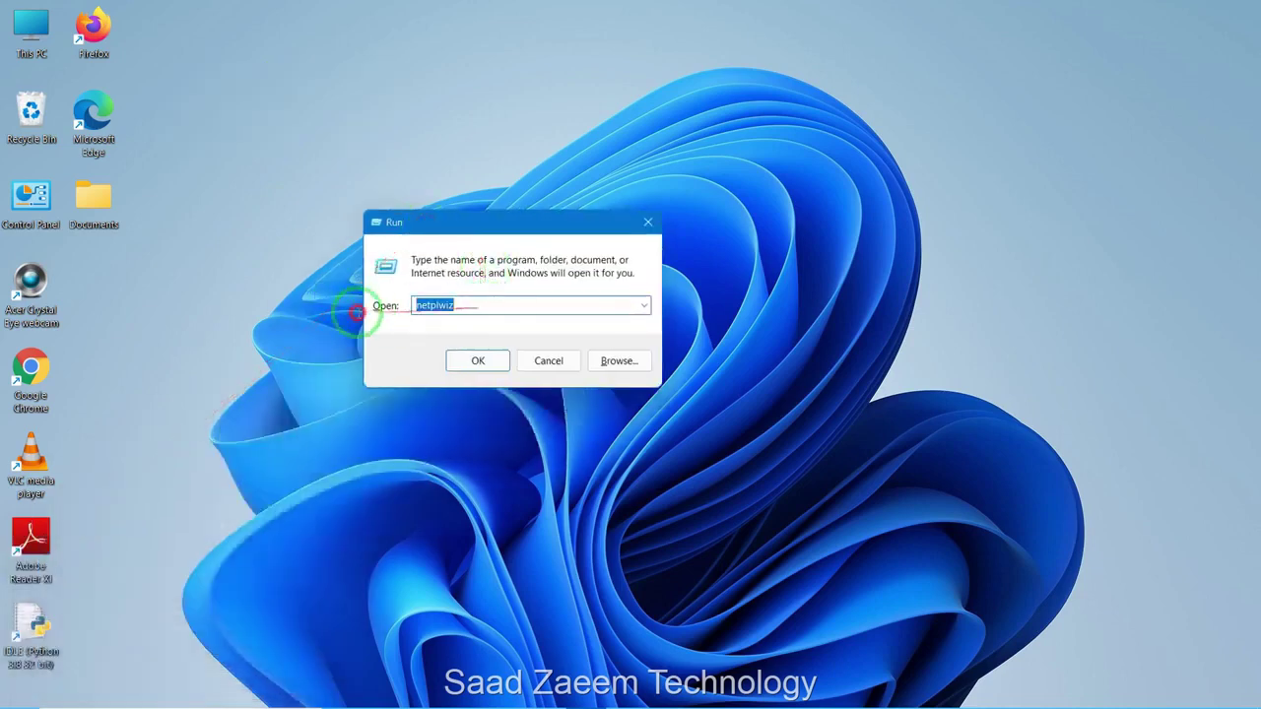
key("BackSpace")
type("Control")
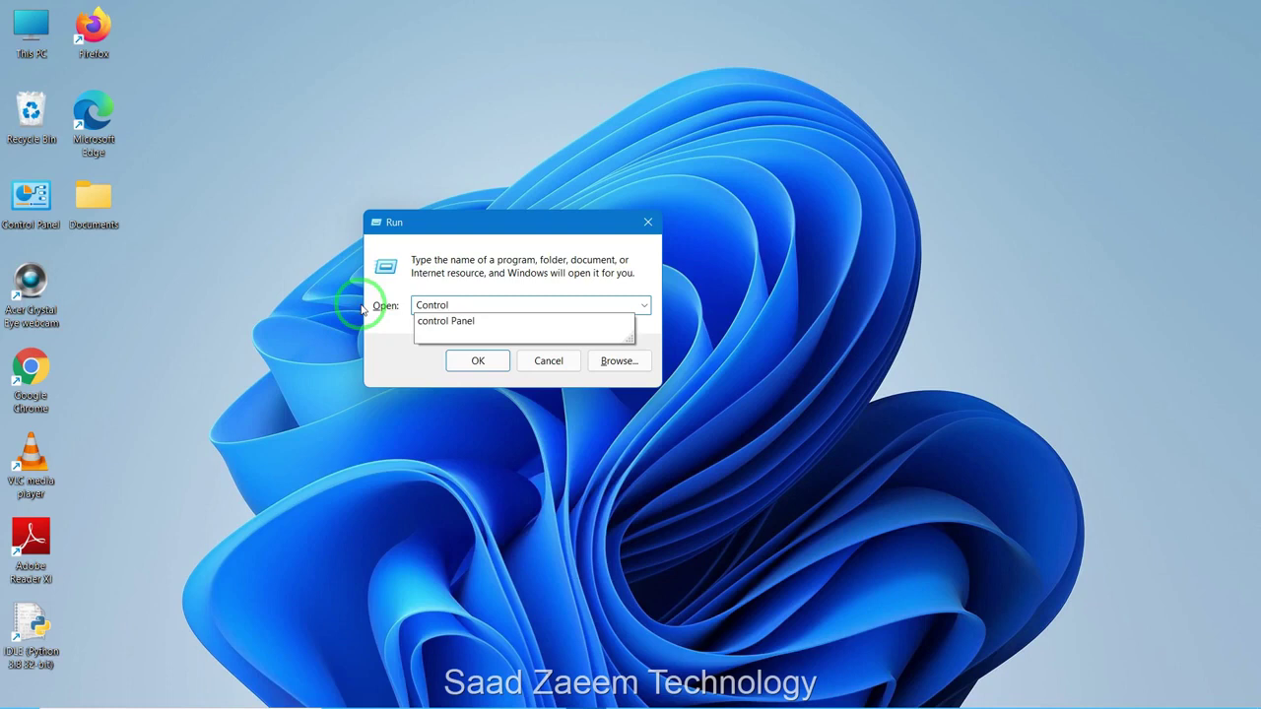
key("Return")
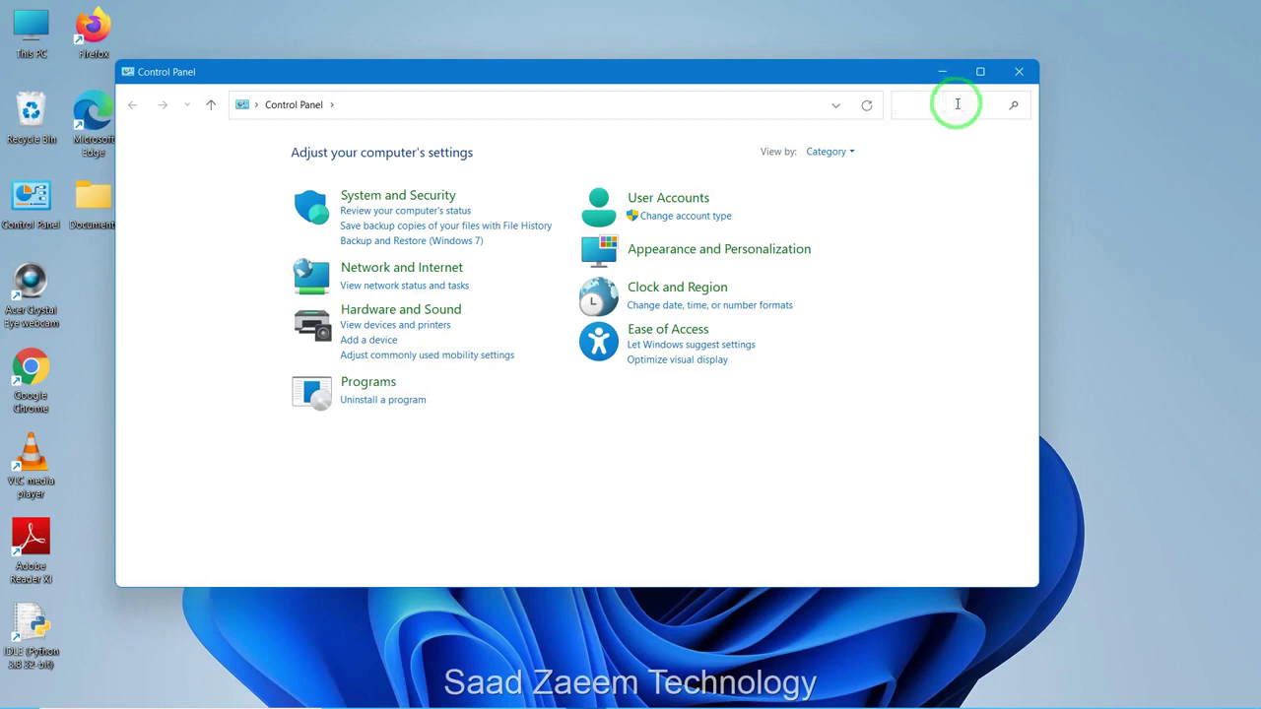
Search Control Panel for the power settings, open Power Options, and activate the Gaming power plan
type("Poweer")
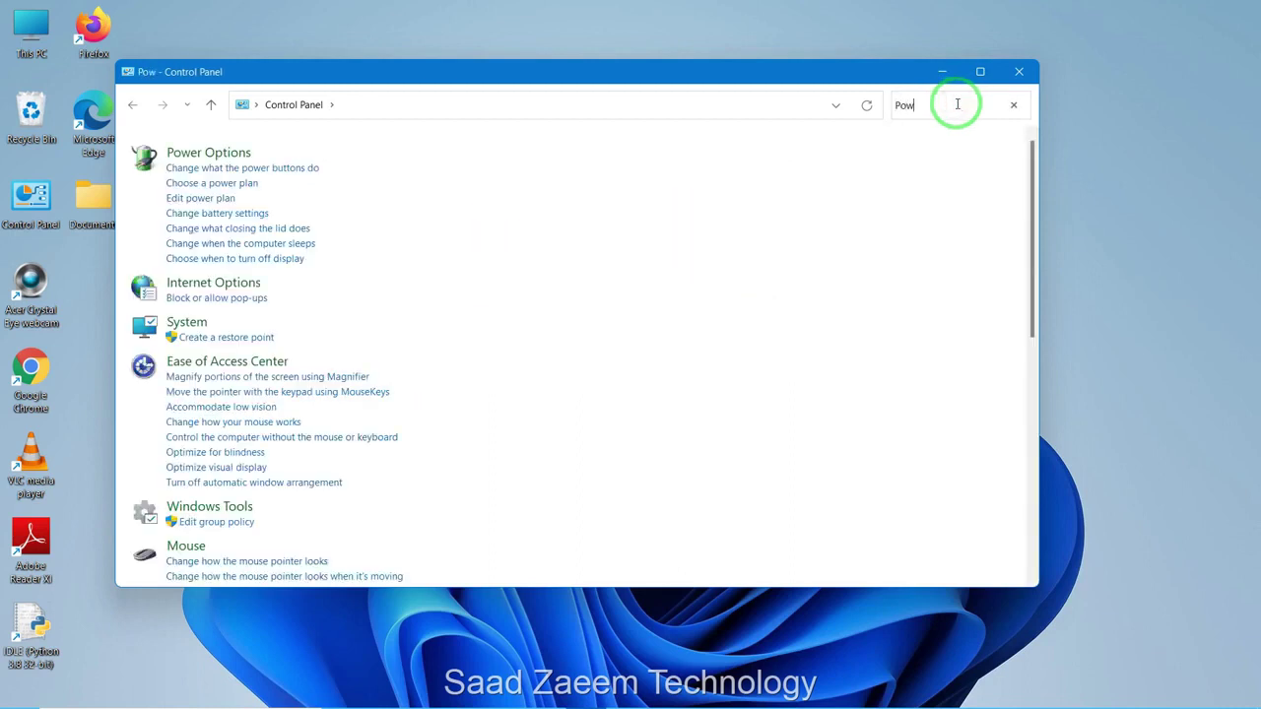
key("BackSpace")
key("BackSpace")
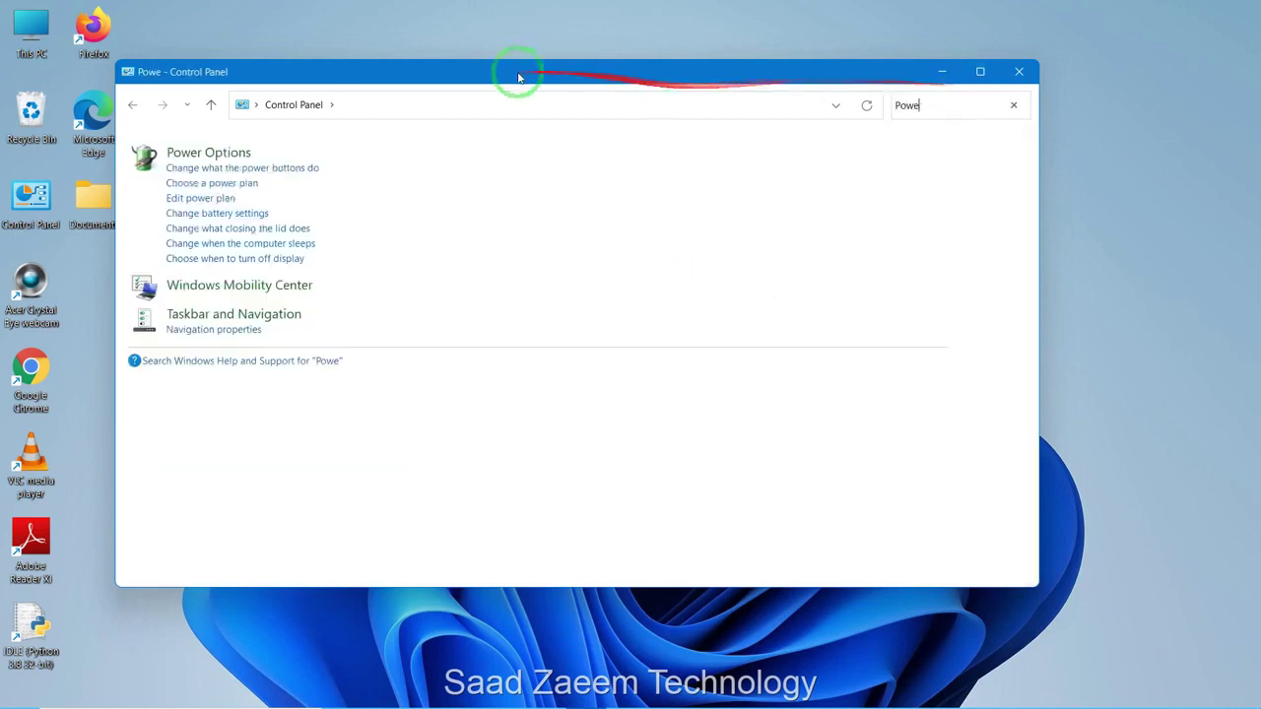
left_click(229, 152)
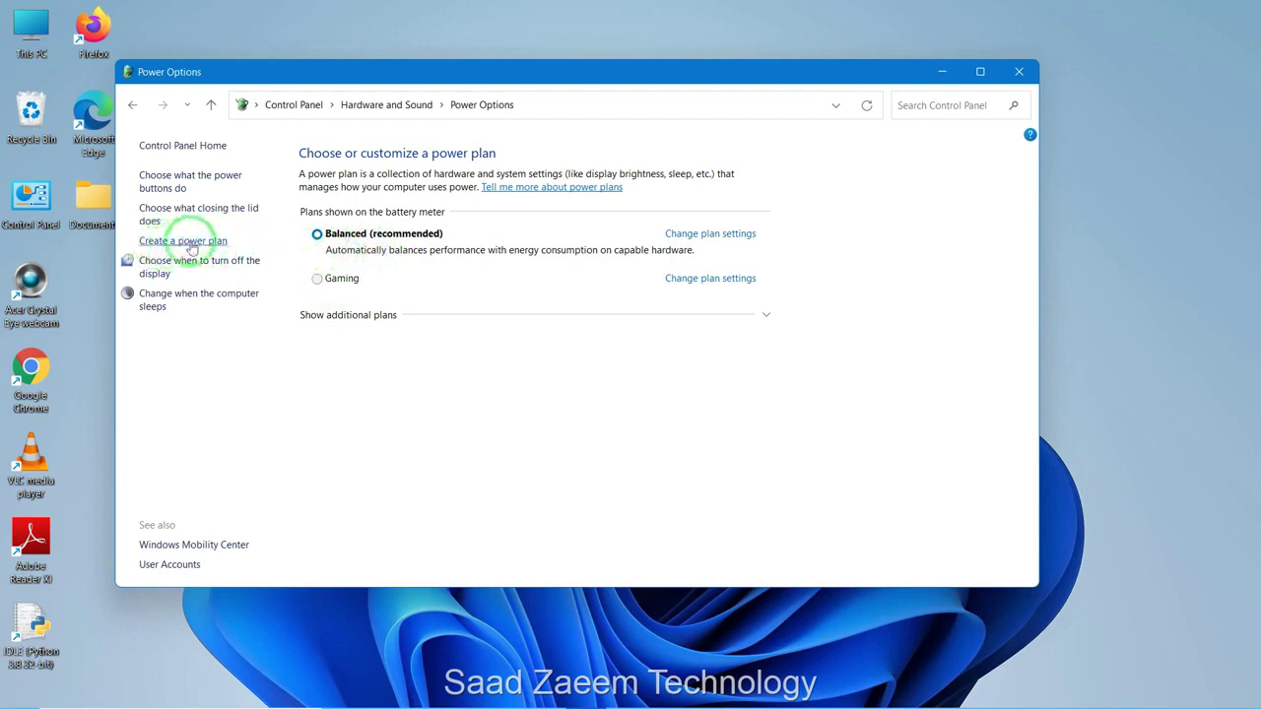
left_click(321, 285)
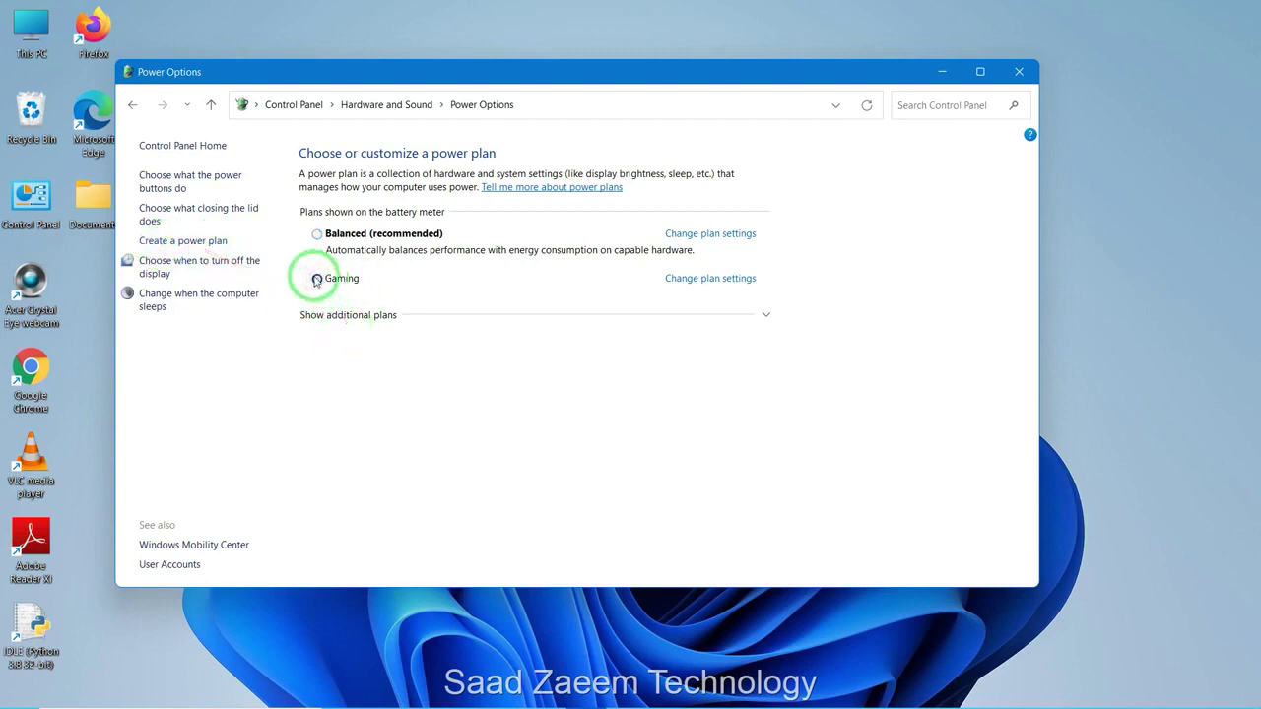
Create a power plan named My Custom Plan 2 based on the High performance plan
left_click(213, 242)
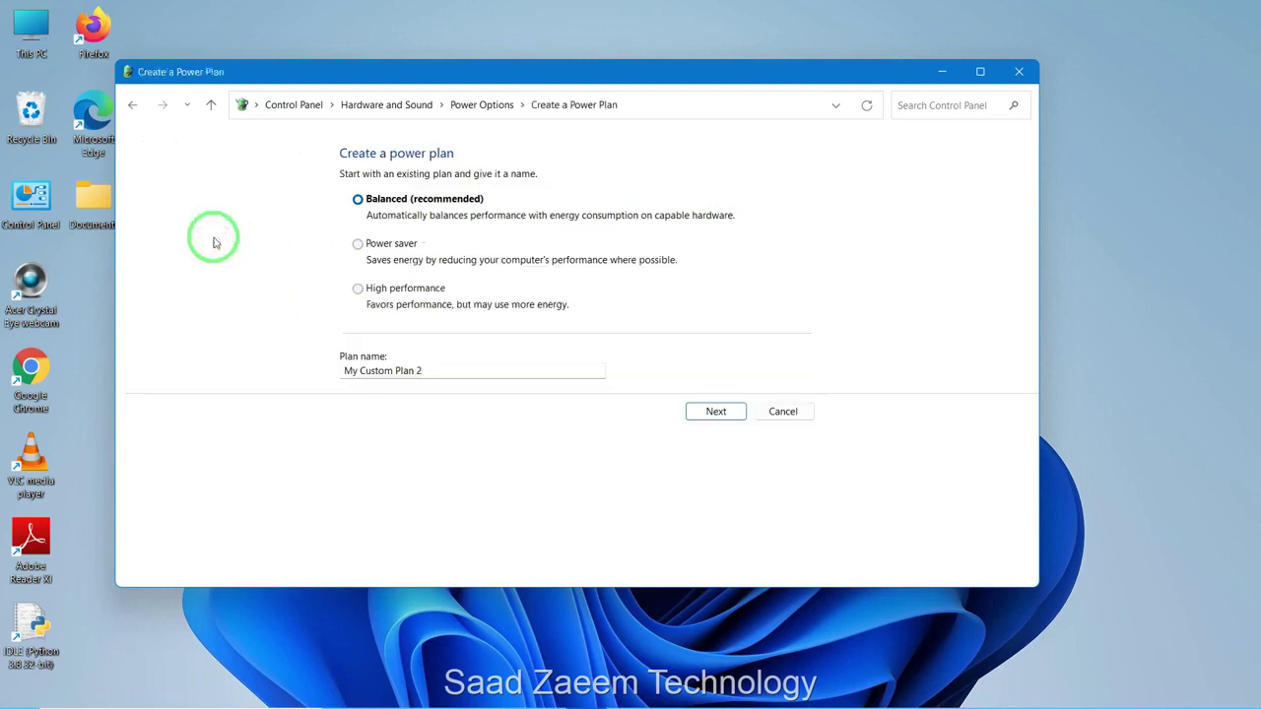
left_click(358, 287)
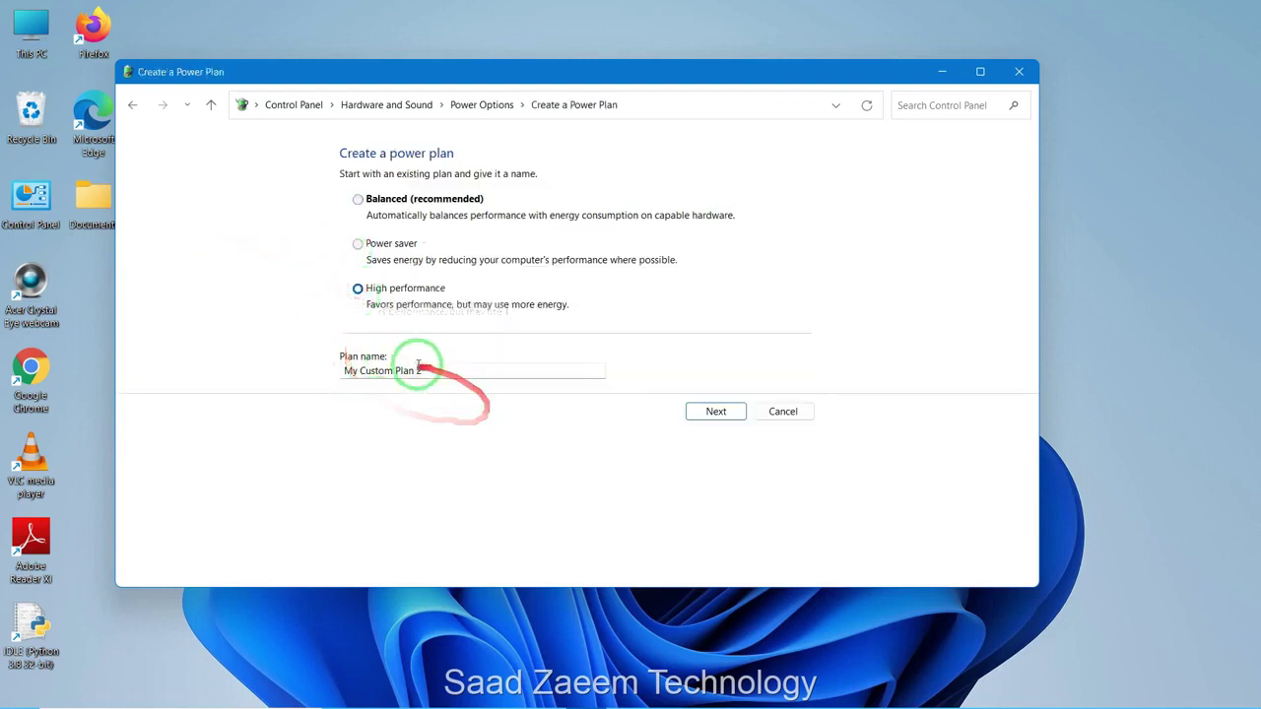
key("BackSpace")
mouse_move(425, 370)
left_mouse_down()
mouse_move(298, 377)
mouse_move(500, 391)
mouse_move(479, 346)
mouse_move(403, 352)
mouse_move(436, 364)
left_mouse_up()
key("ctrl+z")
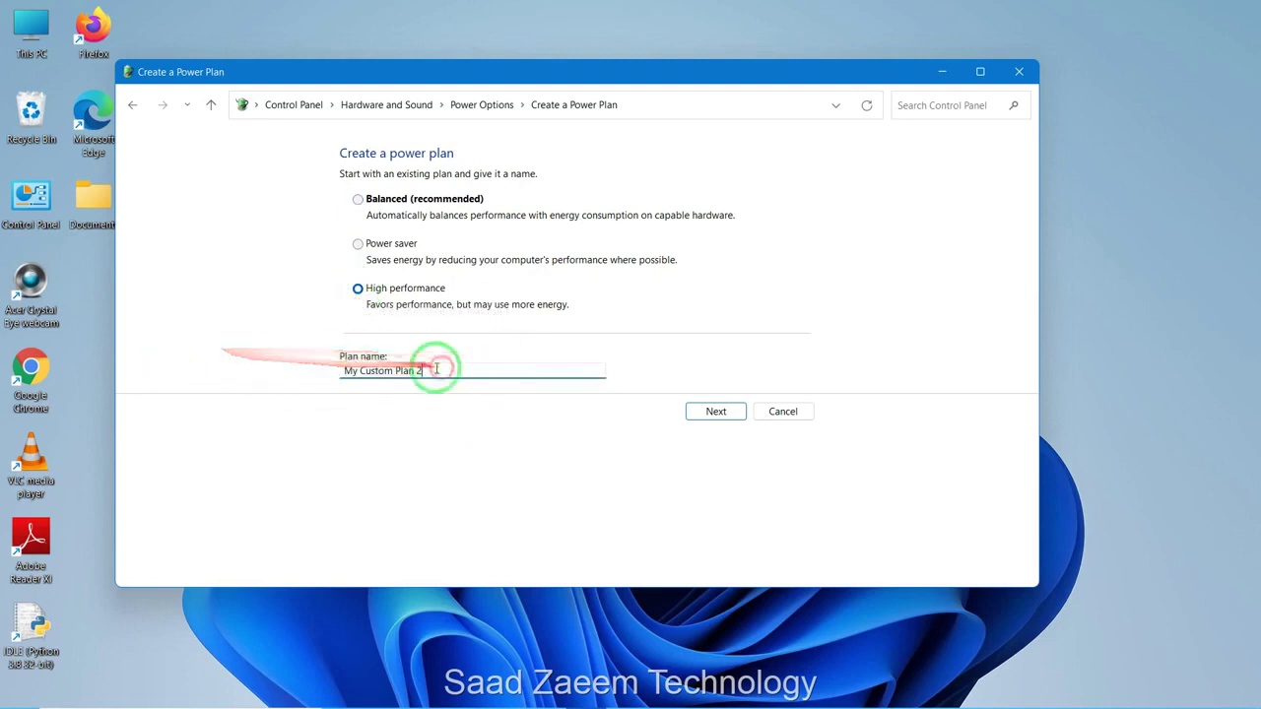
left_click(714, 411)
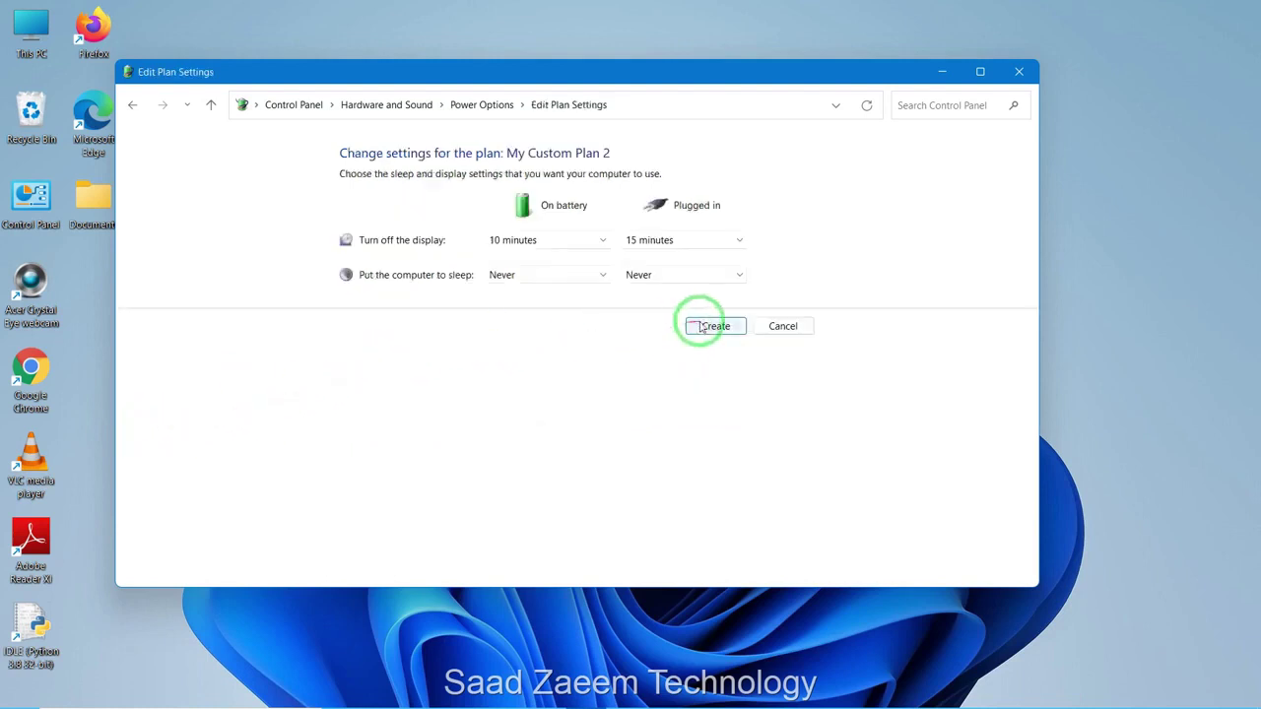
left_click(681, 327)
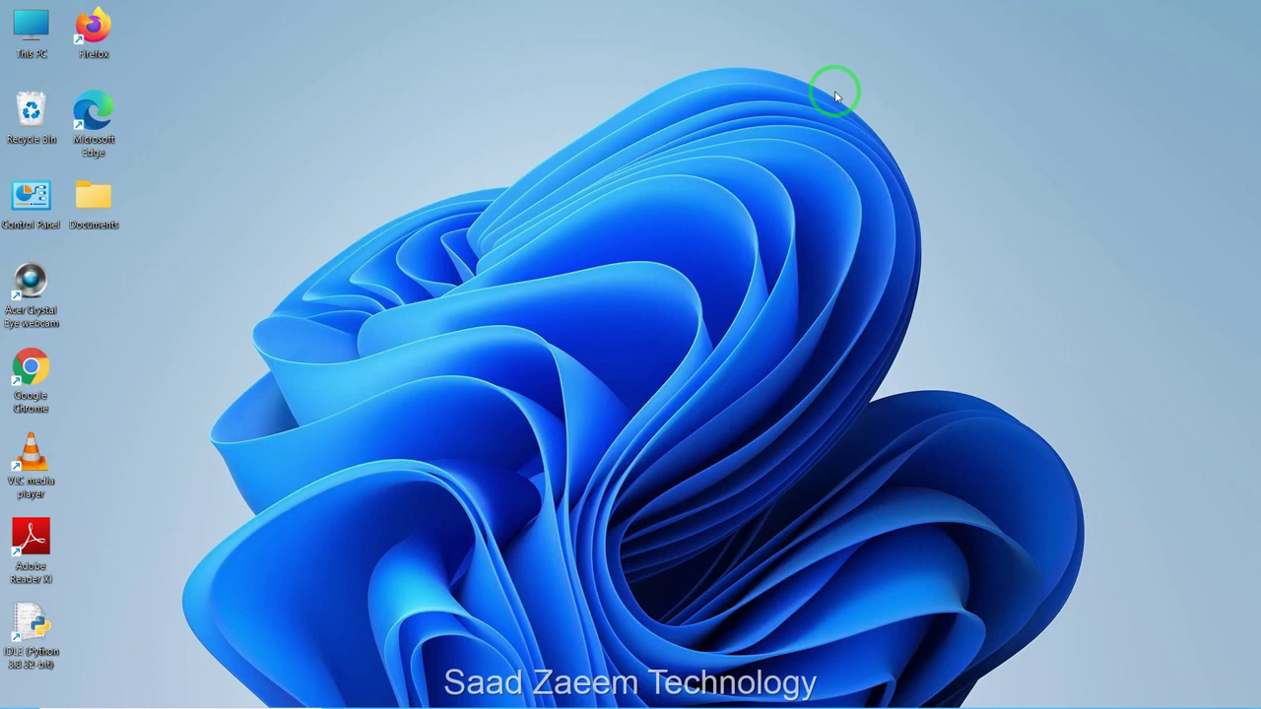
left_click(831, 62)
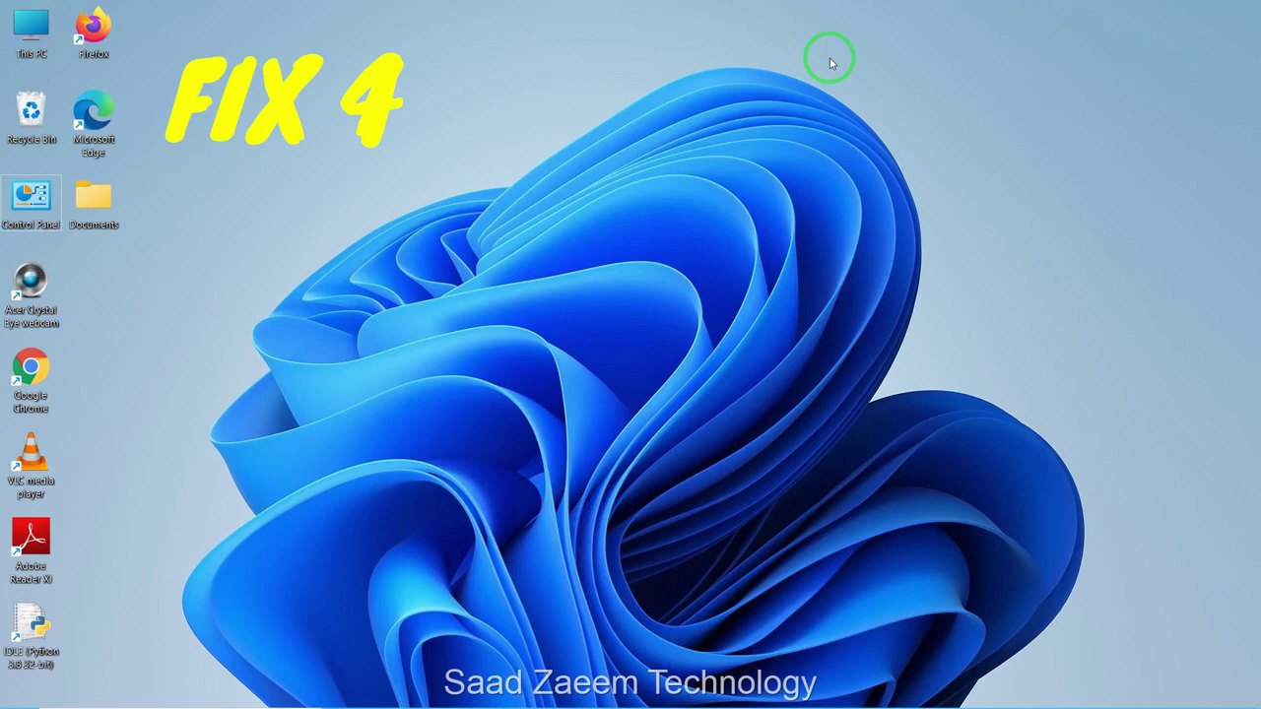
Open the Windows Temp folder with the Run command Temp, look through its files, and close the folder
key("super+r")
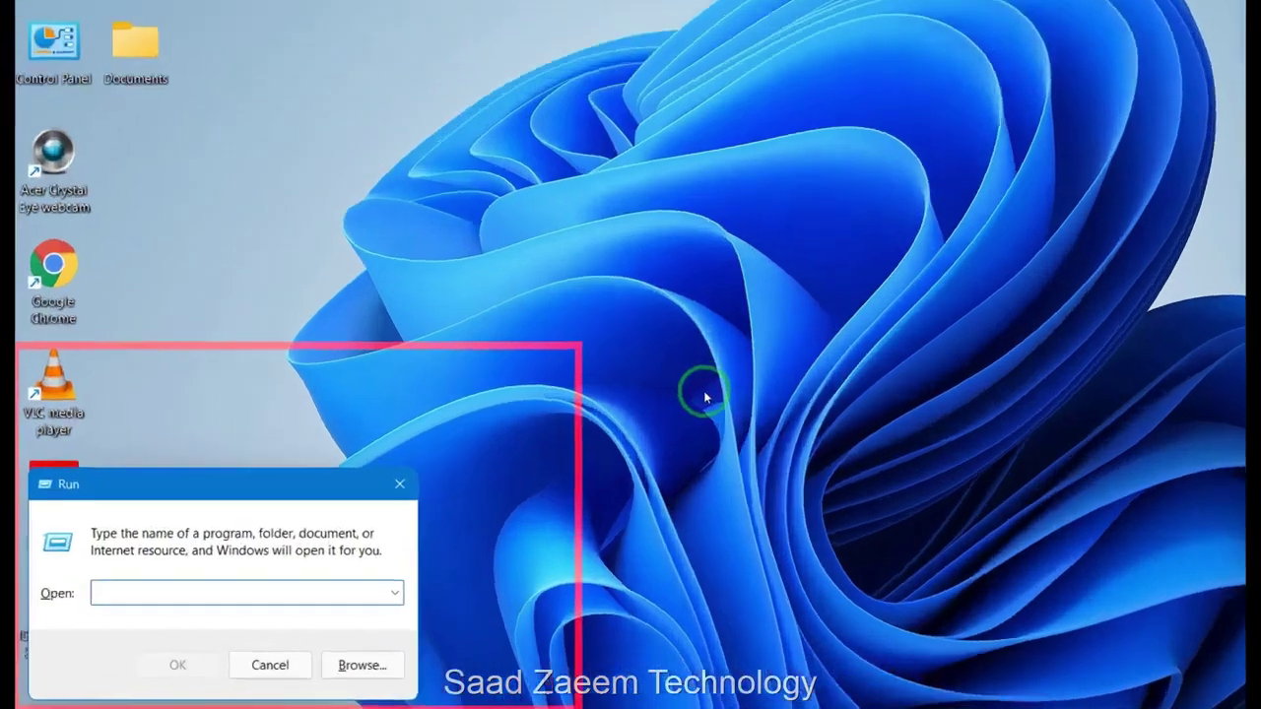
type("Temp")
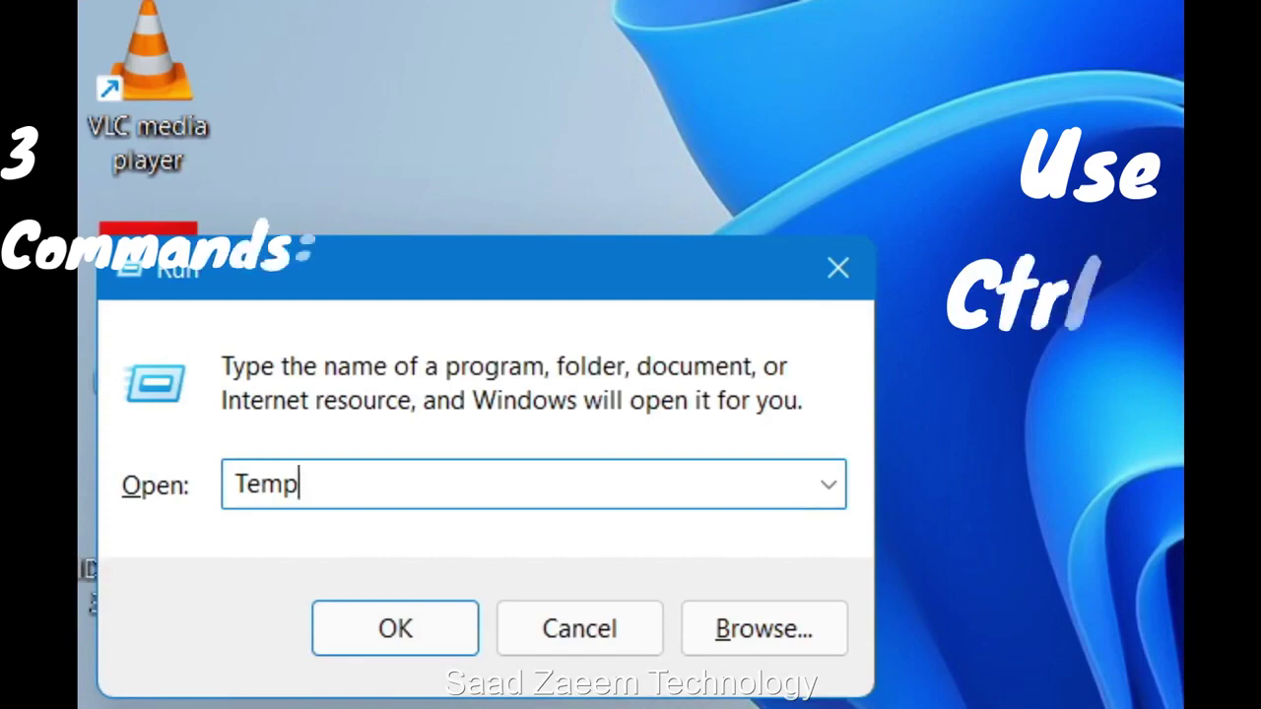
key("Return")
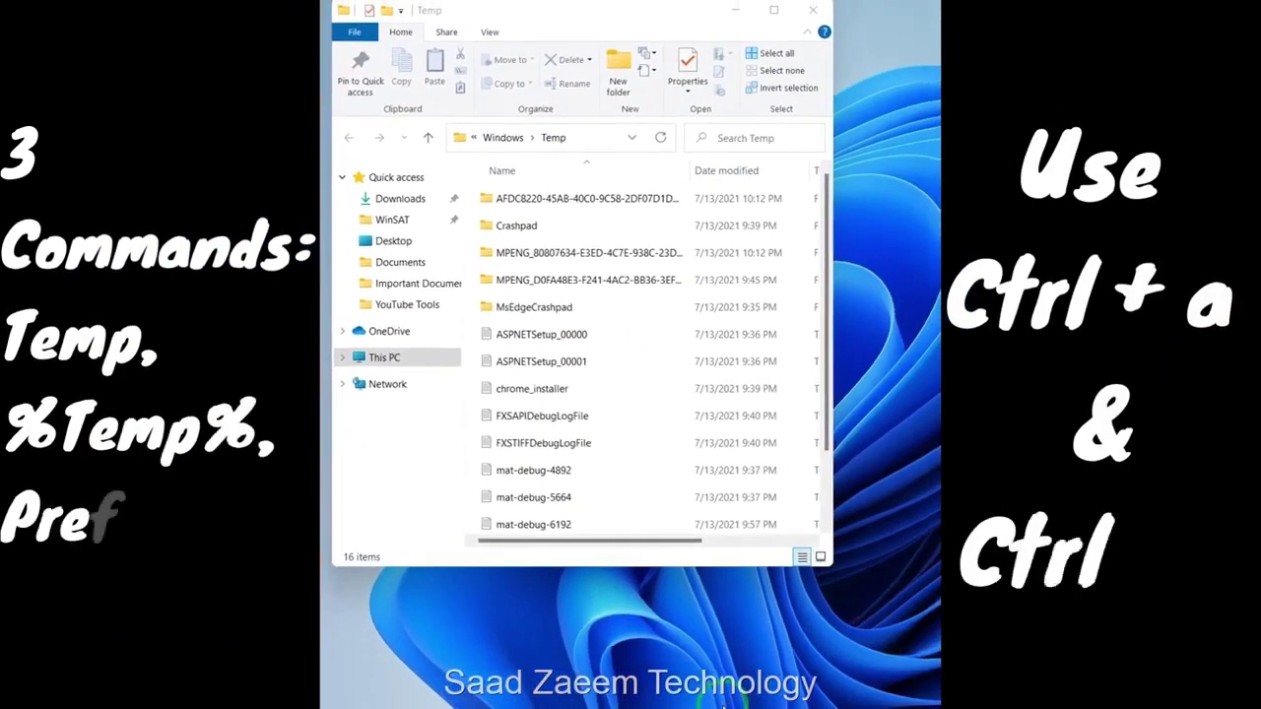
scroll(670, 507, "down", 1)
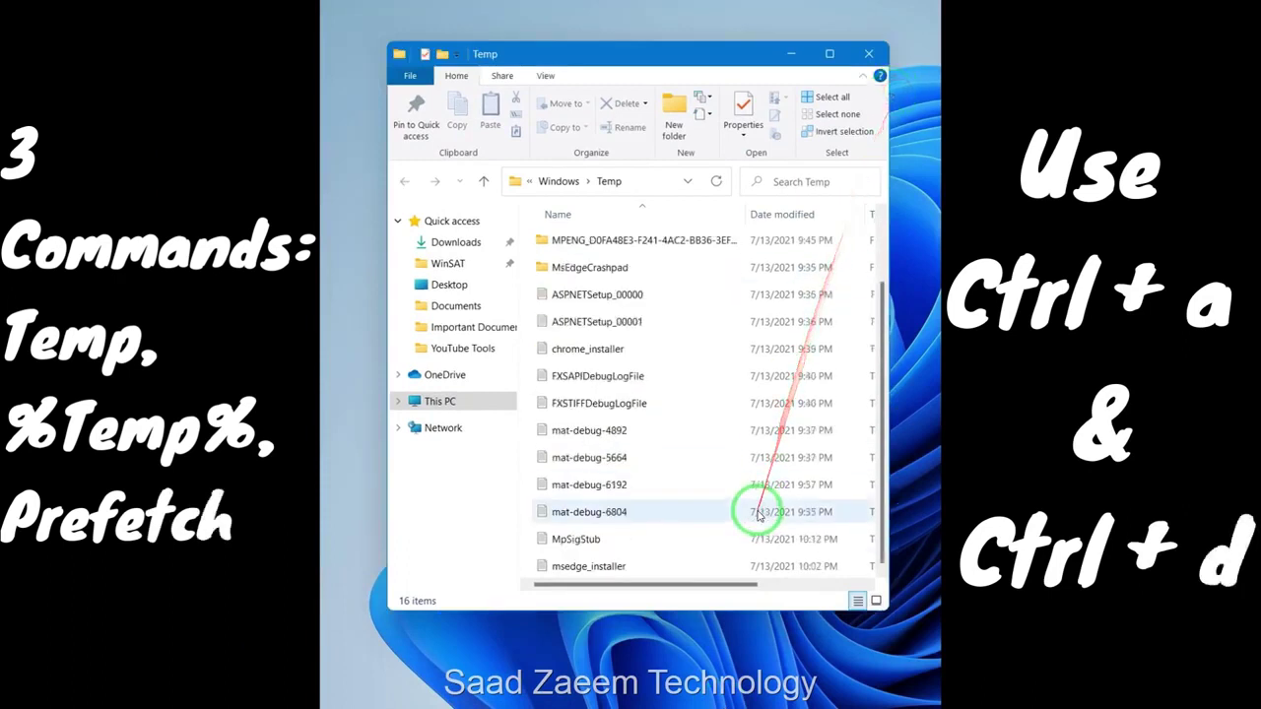
scroll(756, 512, "up", 1)
scroll(757, 515, "down", 1)
scroll(756, 514, "up", 1)
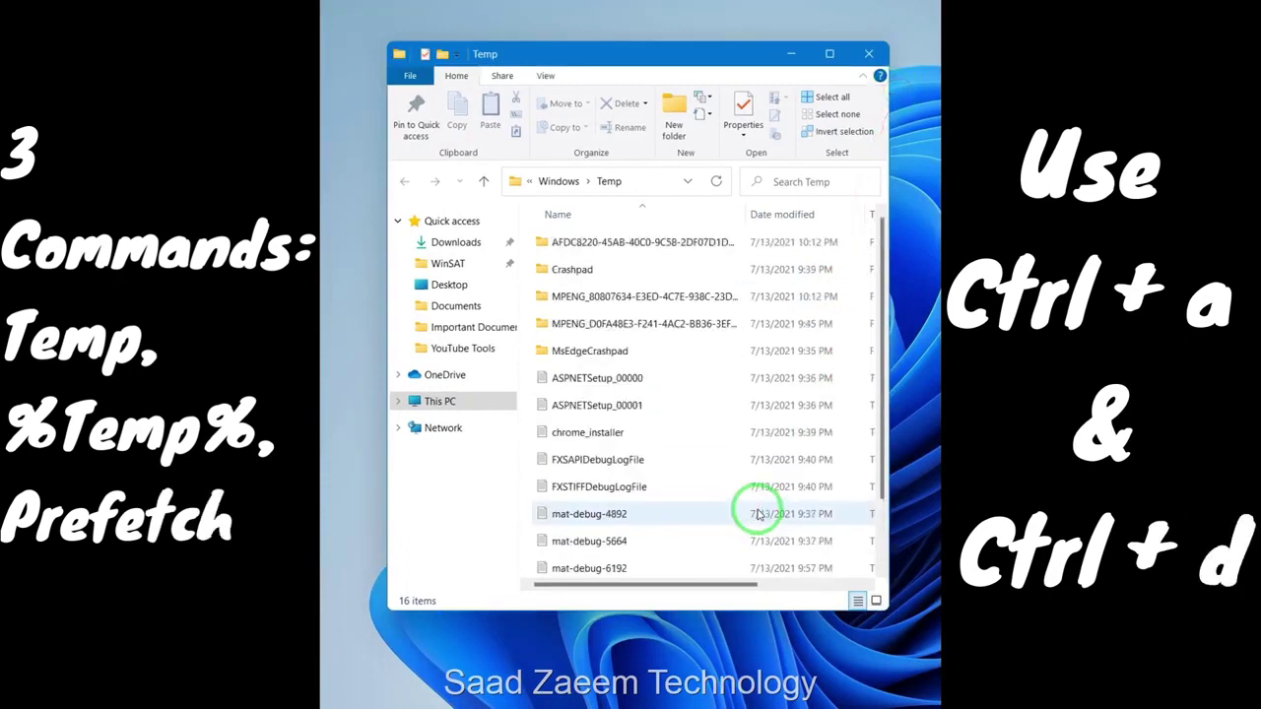
key("alt+F4")
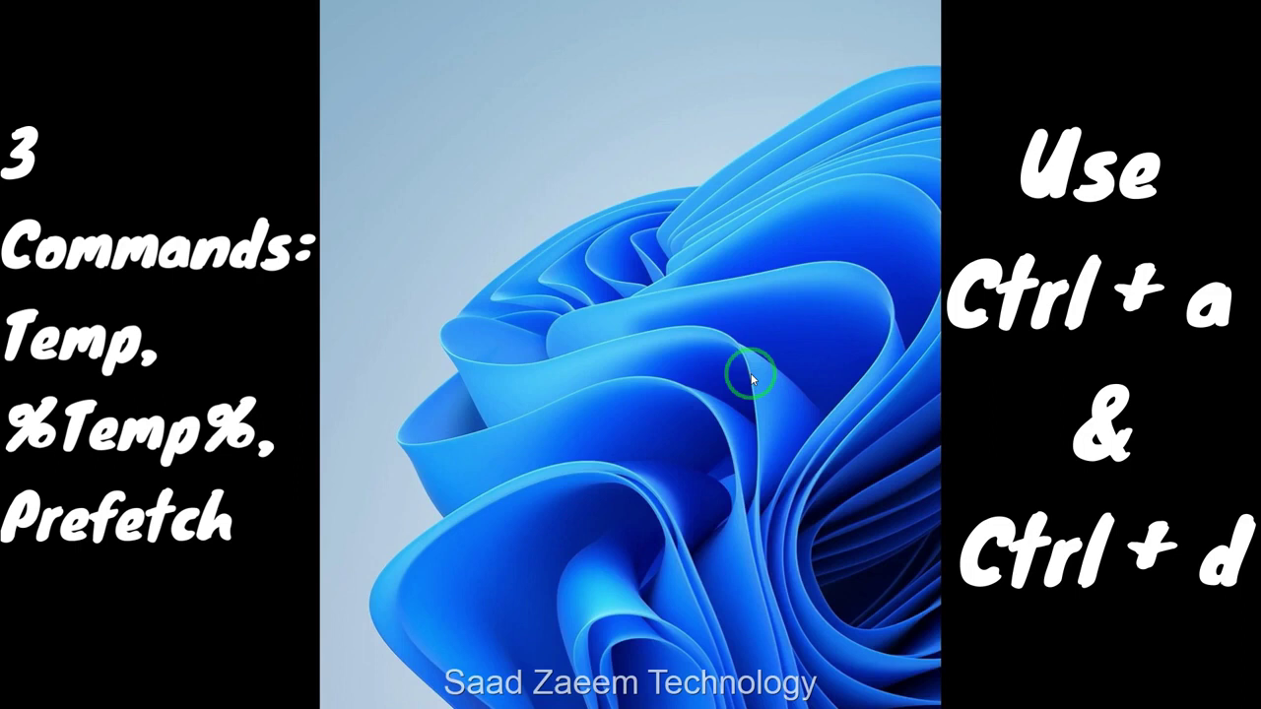
Open the local user Temp folder with the Run command %Temp%, replacing the previous Run entry
key("super+r")
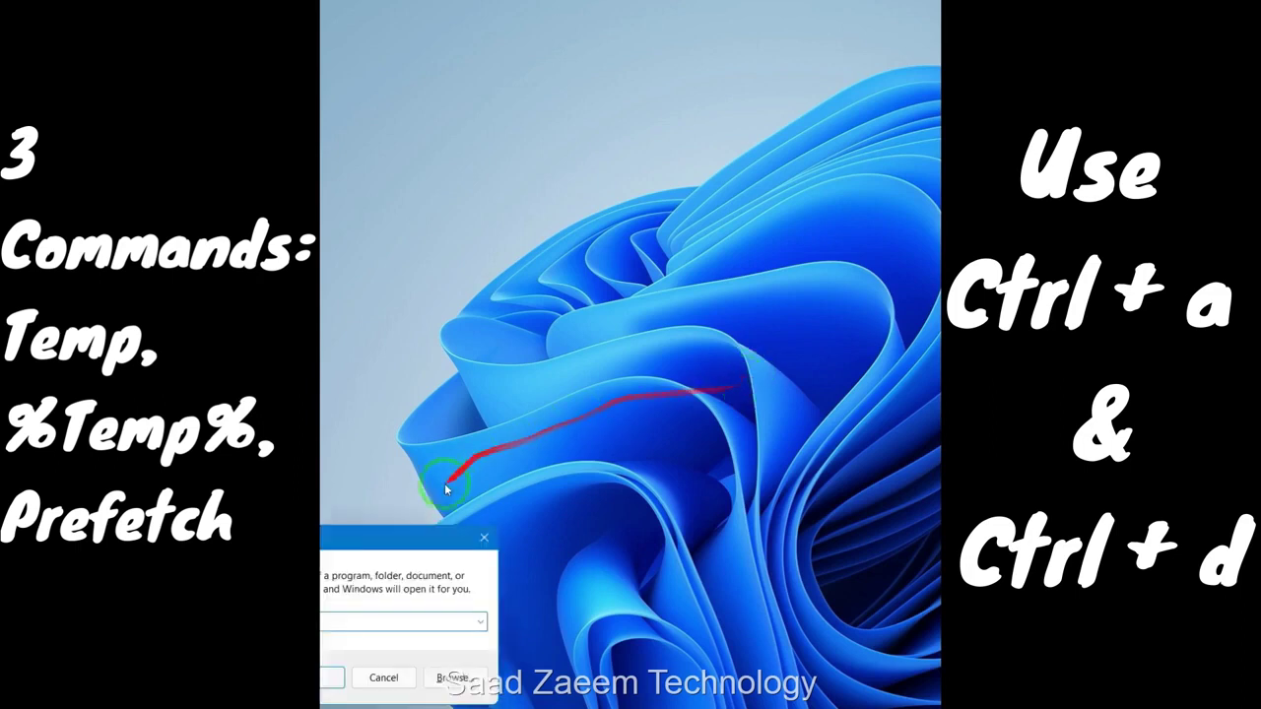
left_click_drag(369, 535, 632, 258)
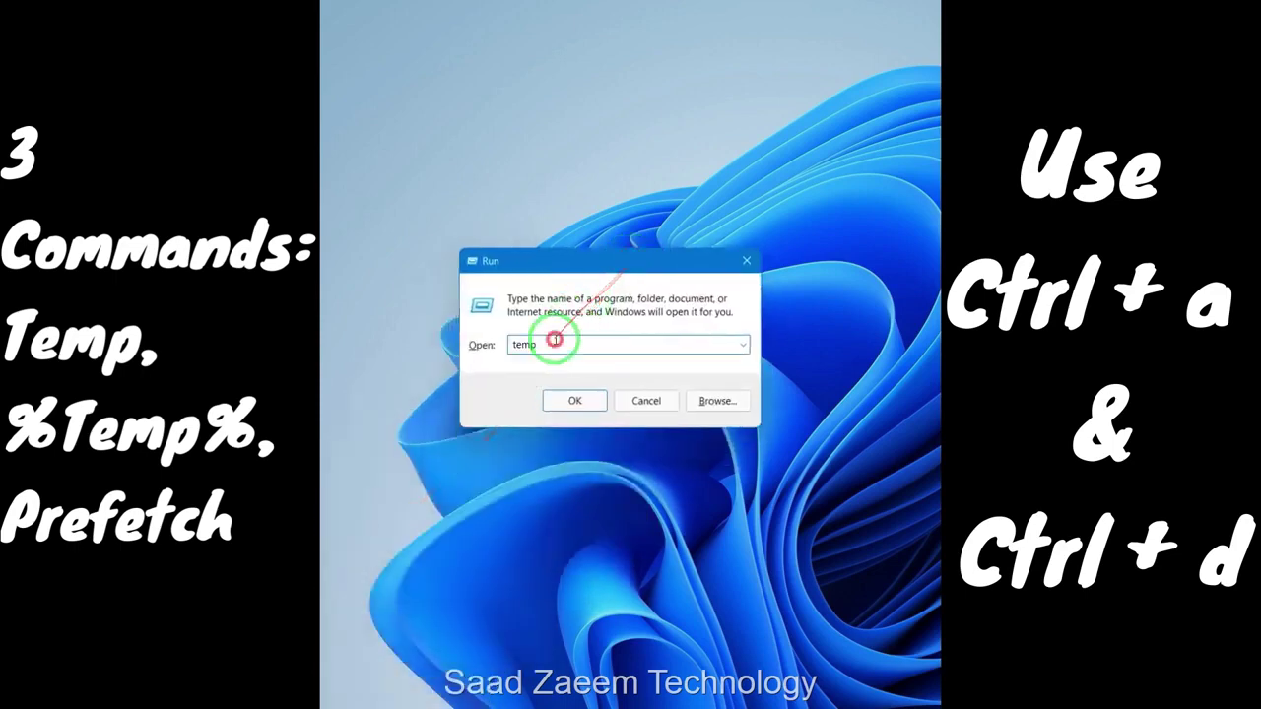
key("BackSpace")
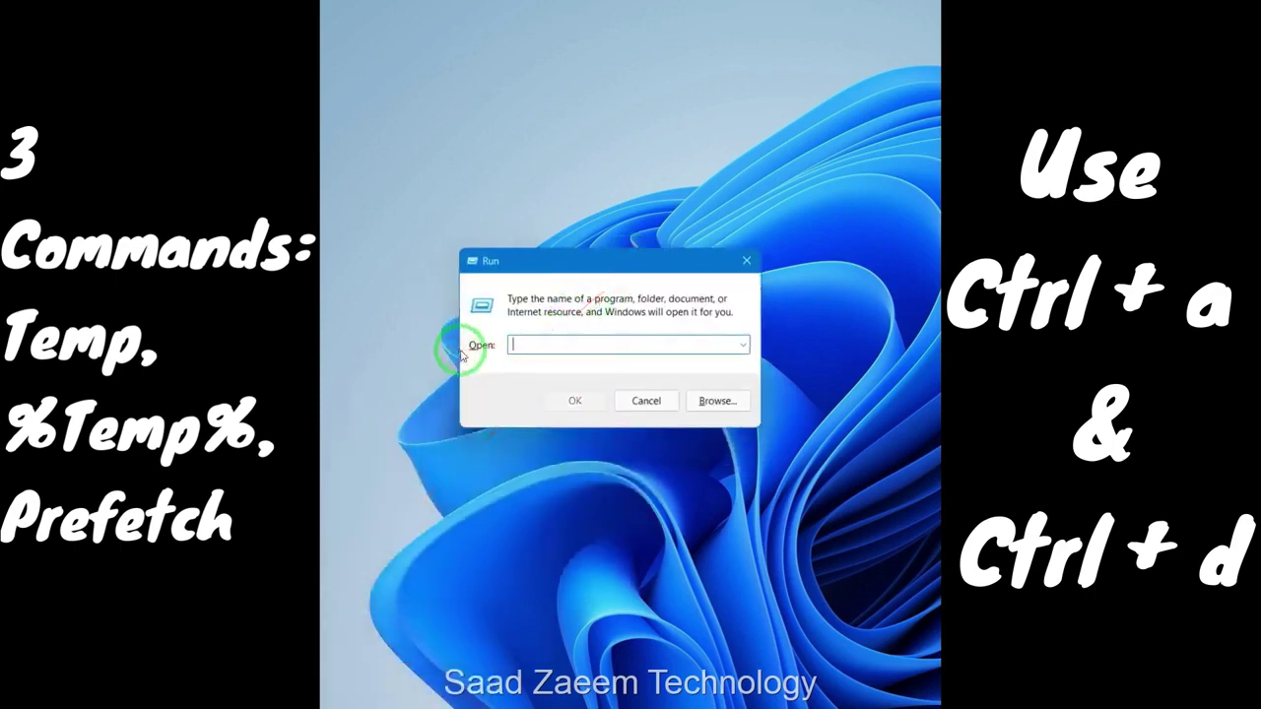
type("%")
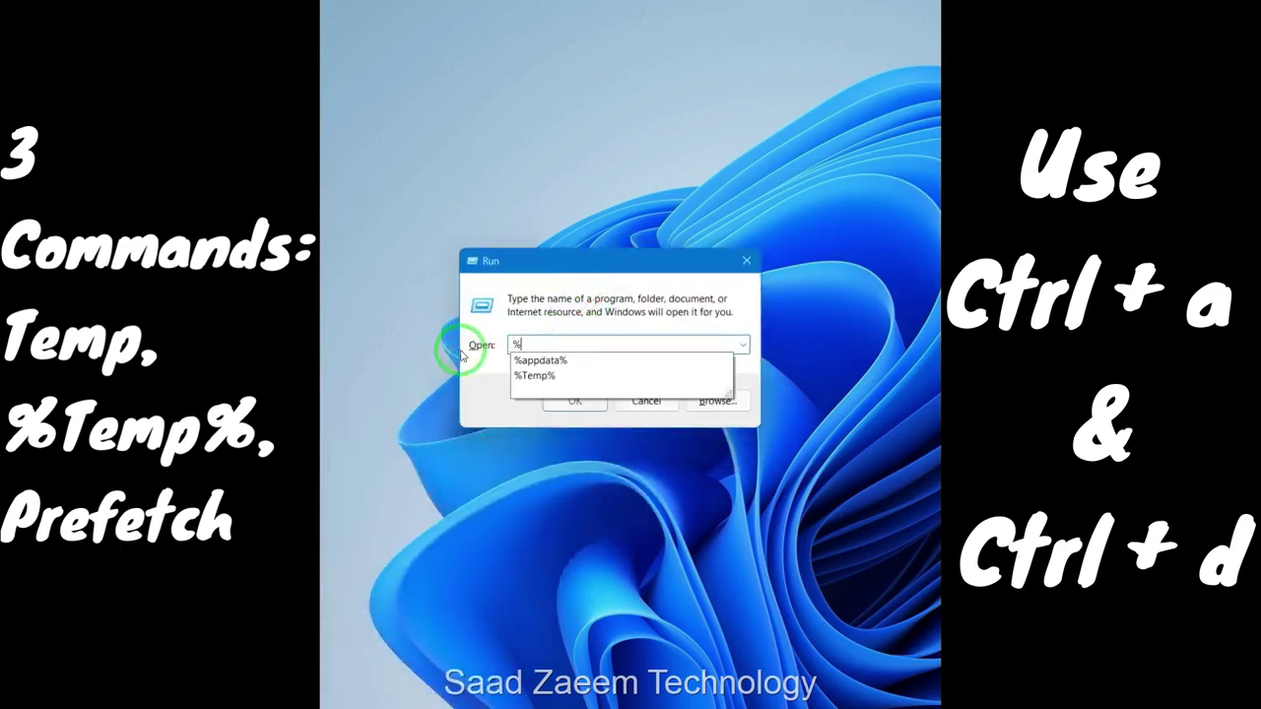
key("Down")
key("Down")
key("Return")
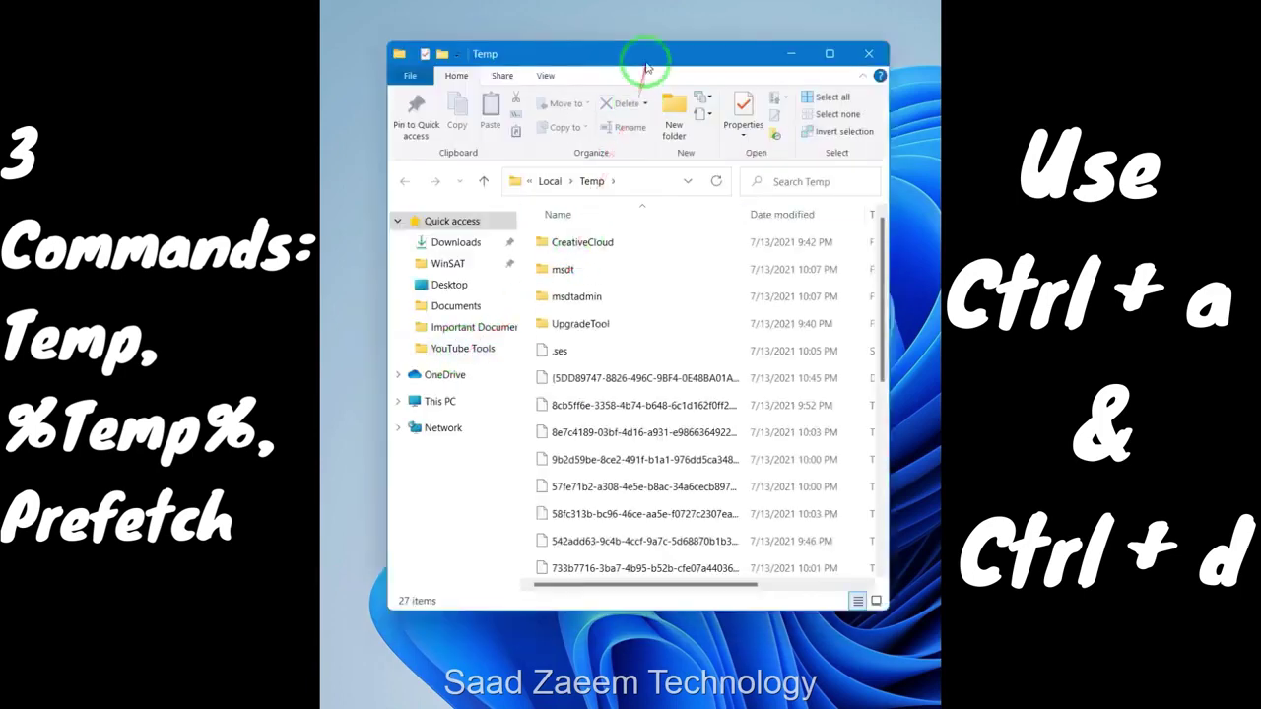
left_click_drag(645, 59, 663, 41)
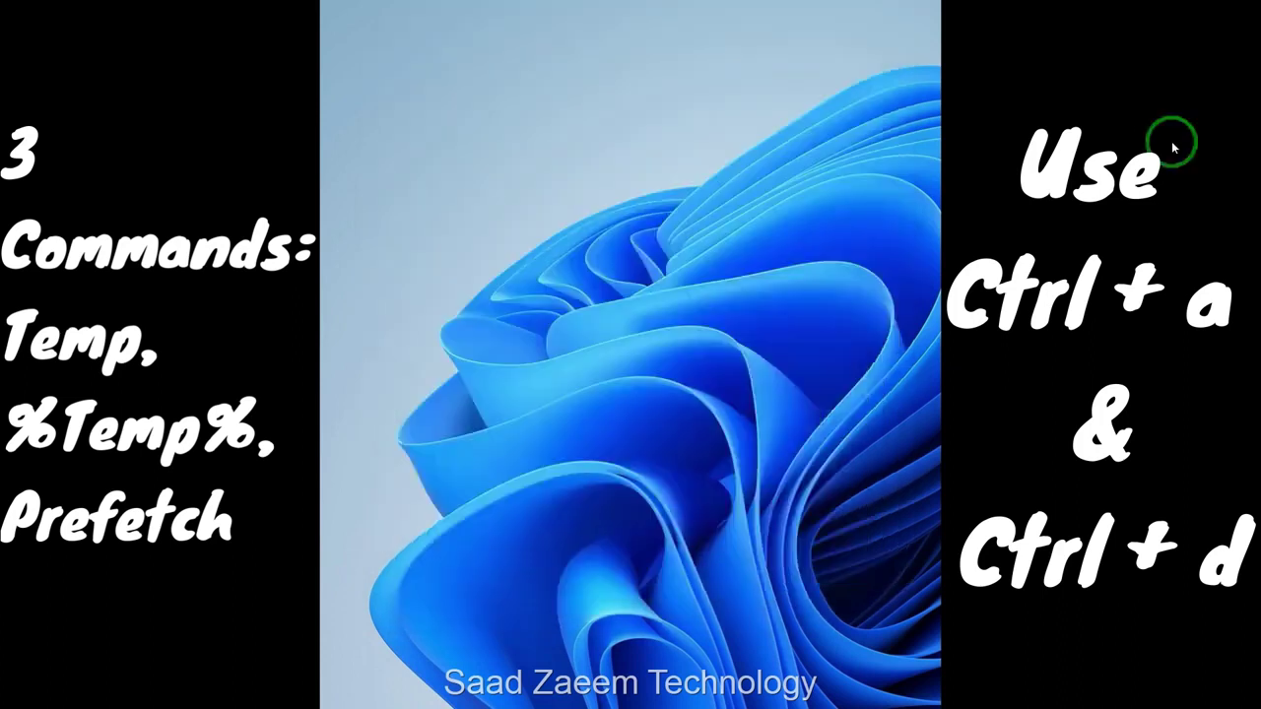
Open the Prefetch folder with the Run command prefetch and grant permanent access to it
key("super+r")
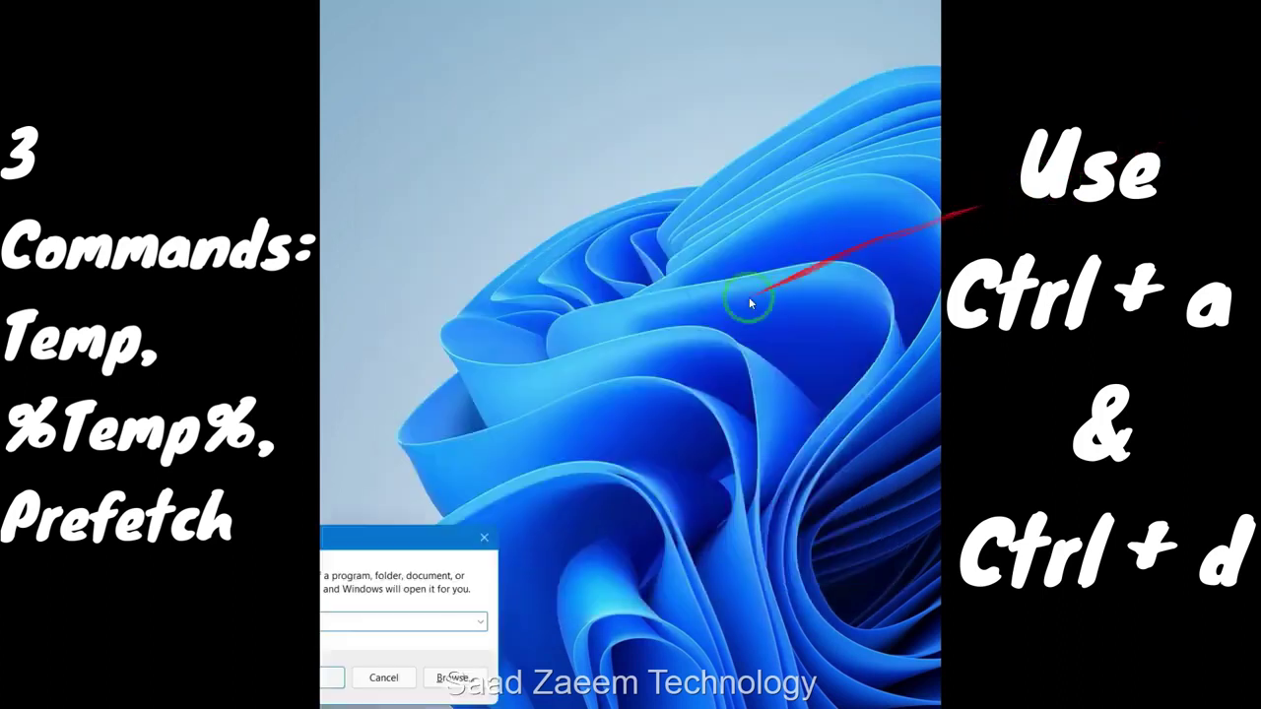
left_click_drag(324, 535, 674, 211)
key("BackSpace")
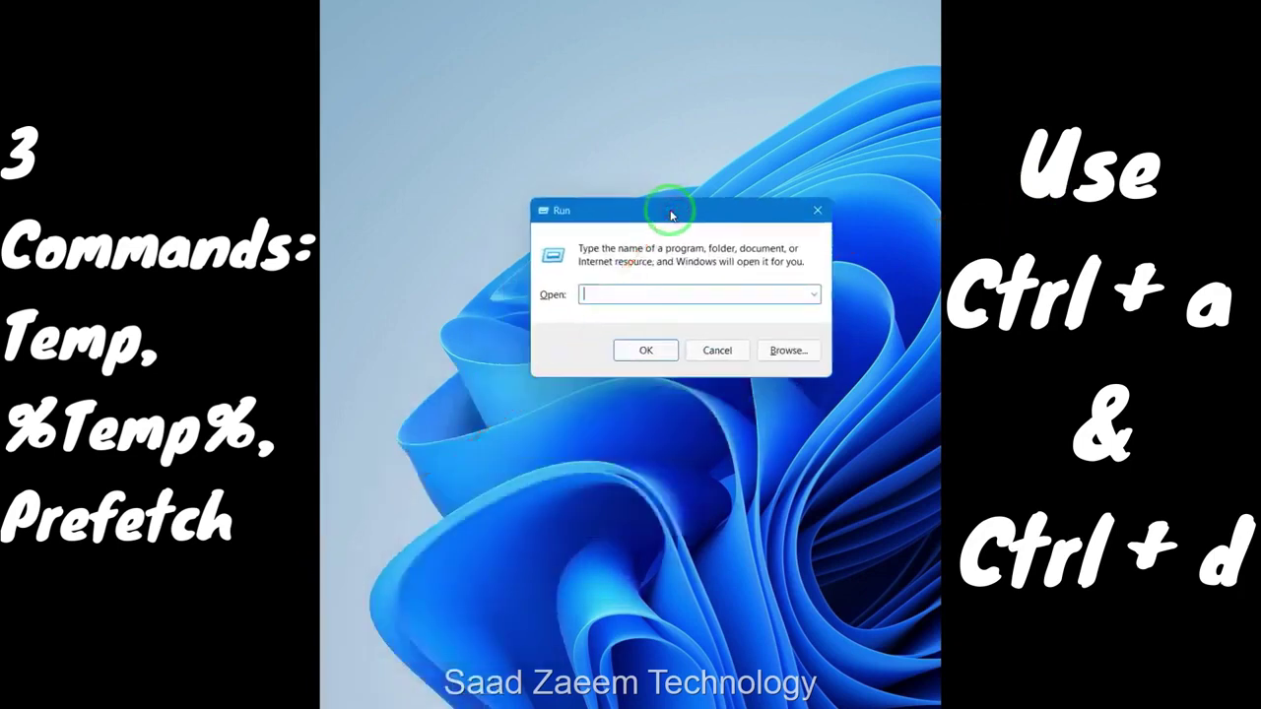
type("prefet")
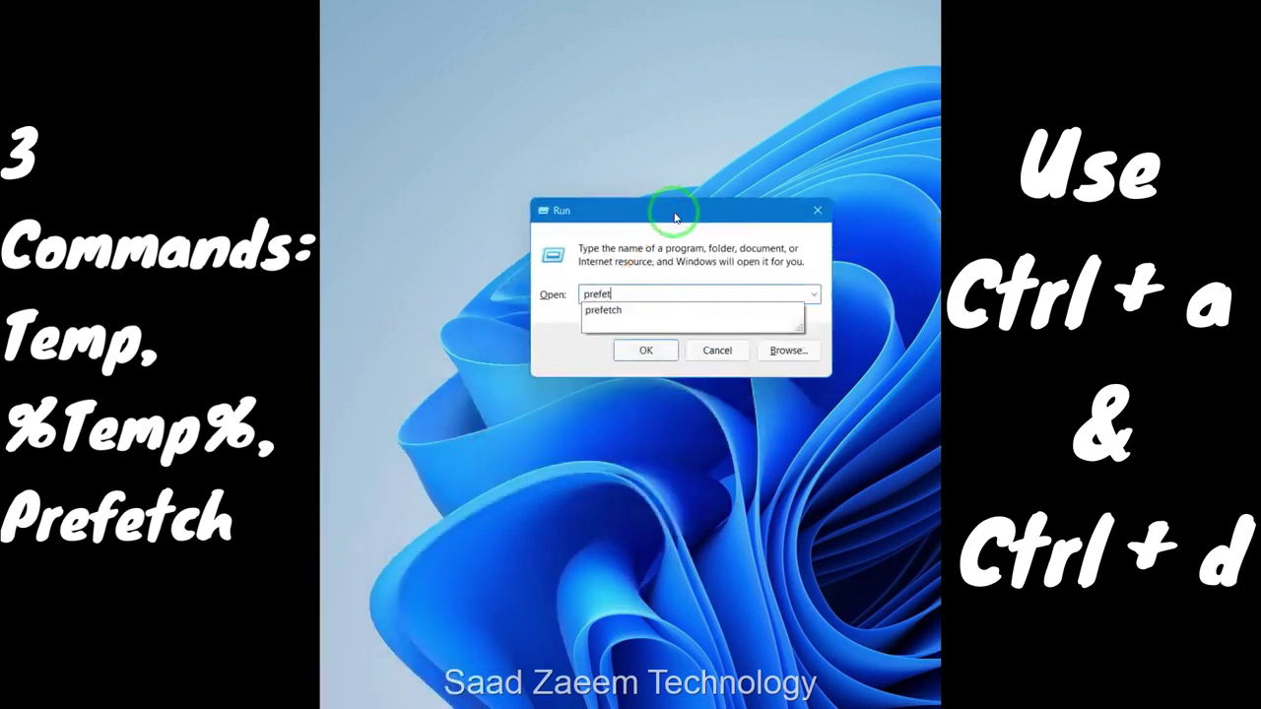
type("ch")
key("Return")
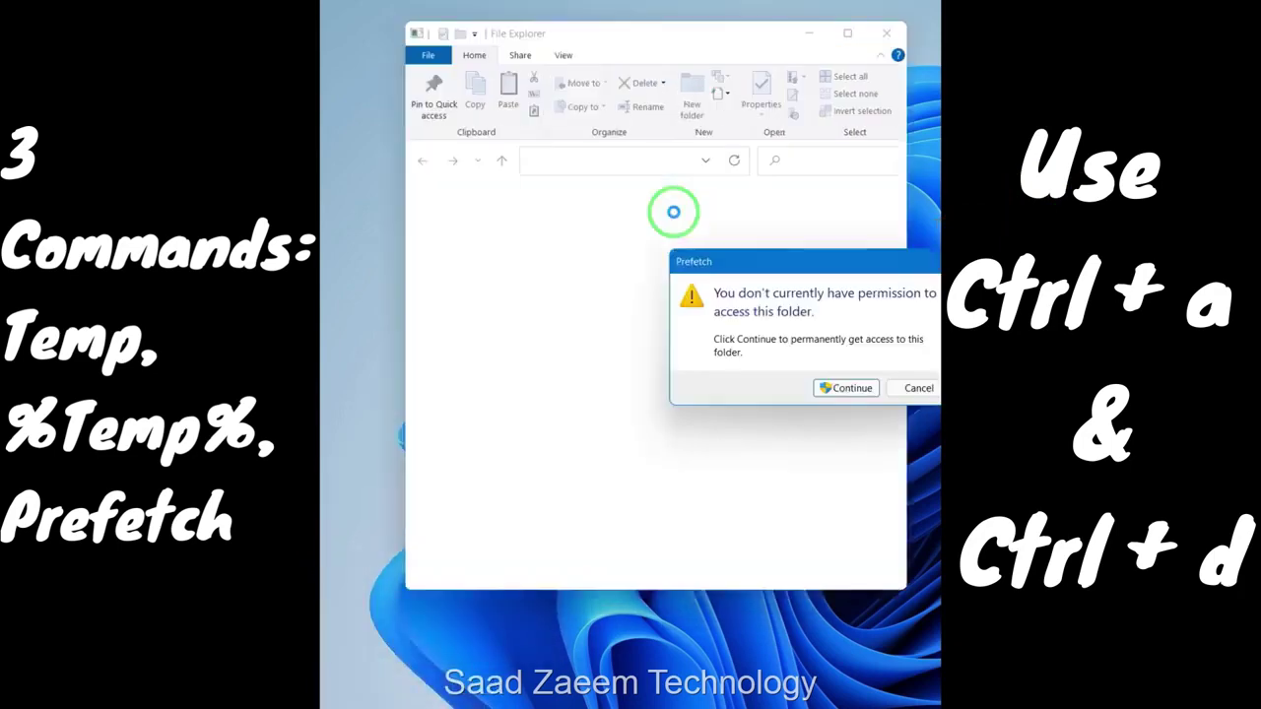
left_click_drag(703, 262, 637, 241)
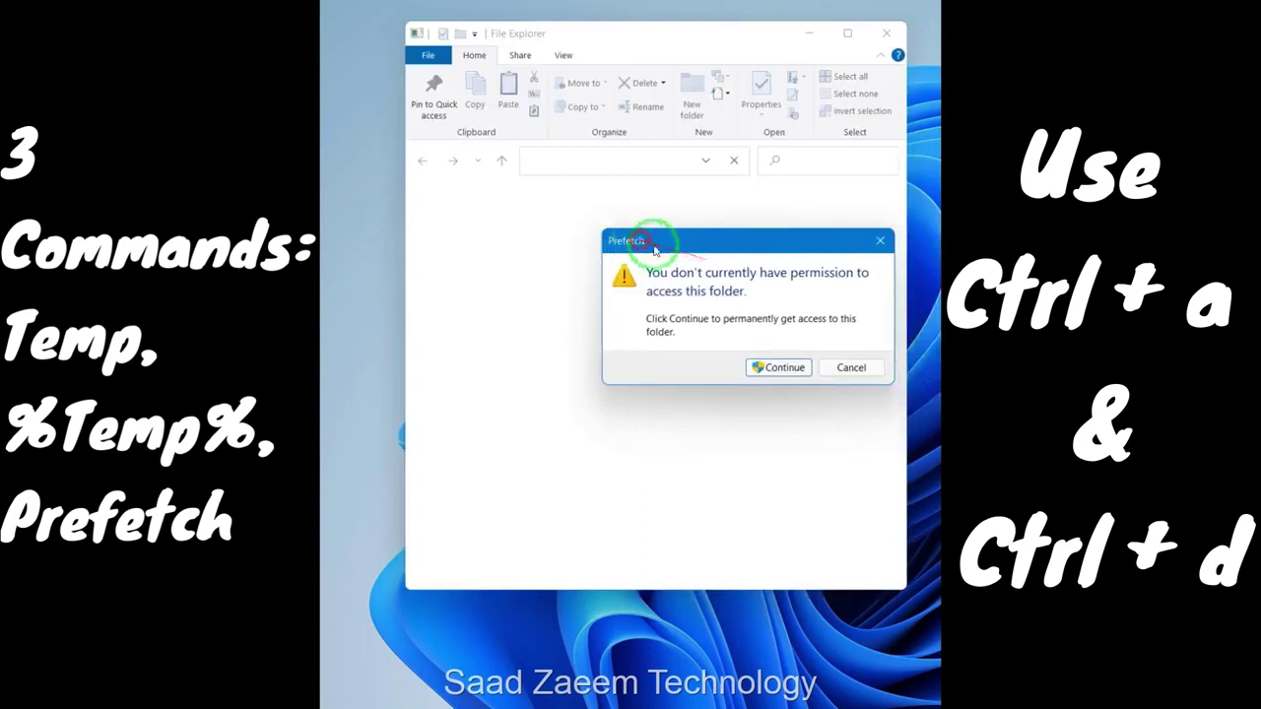
left_click(779, 368)
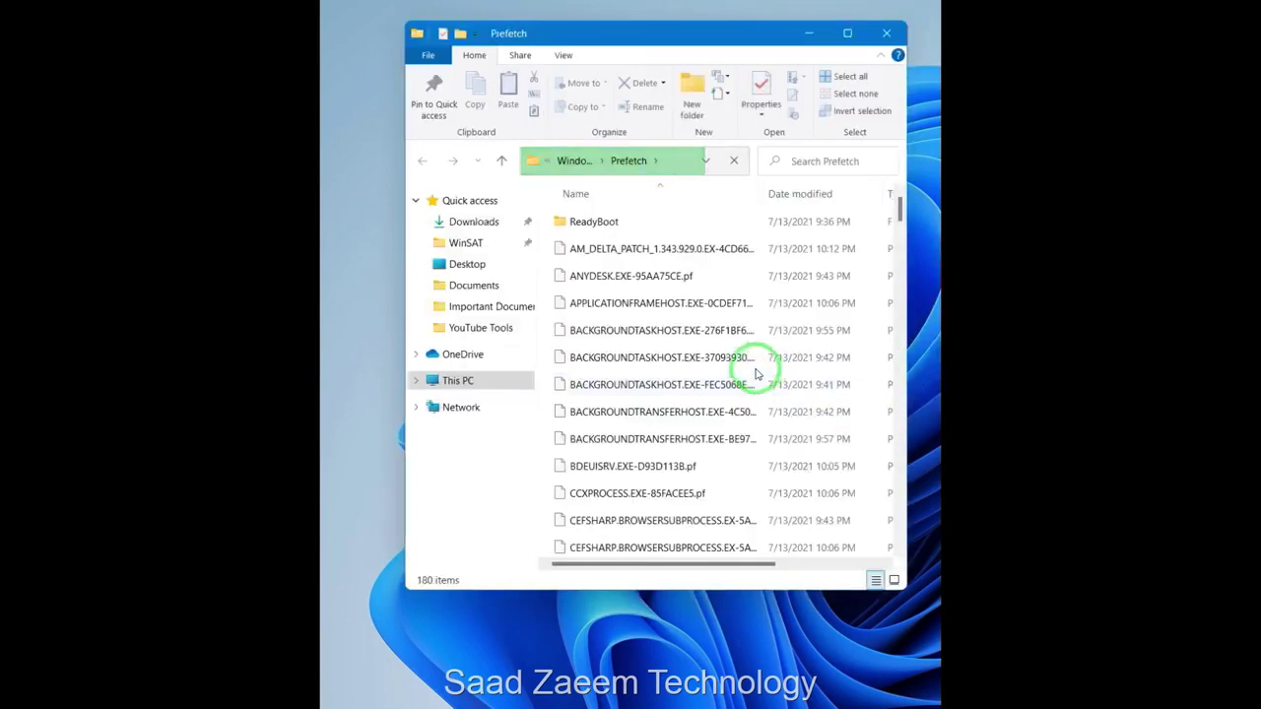
Delete all files in the Prefetch folder, skipping every item that is in use, and close the folder
scroll(727, 381, "down", 20)
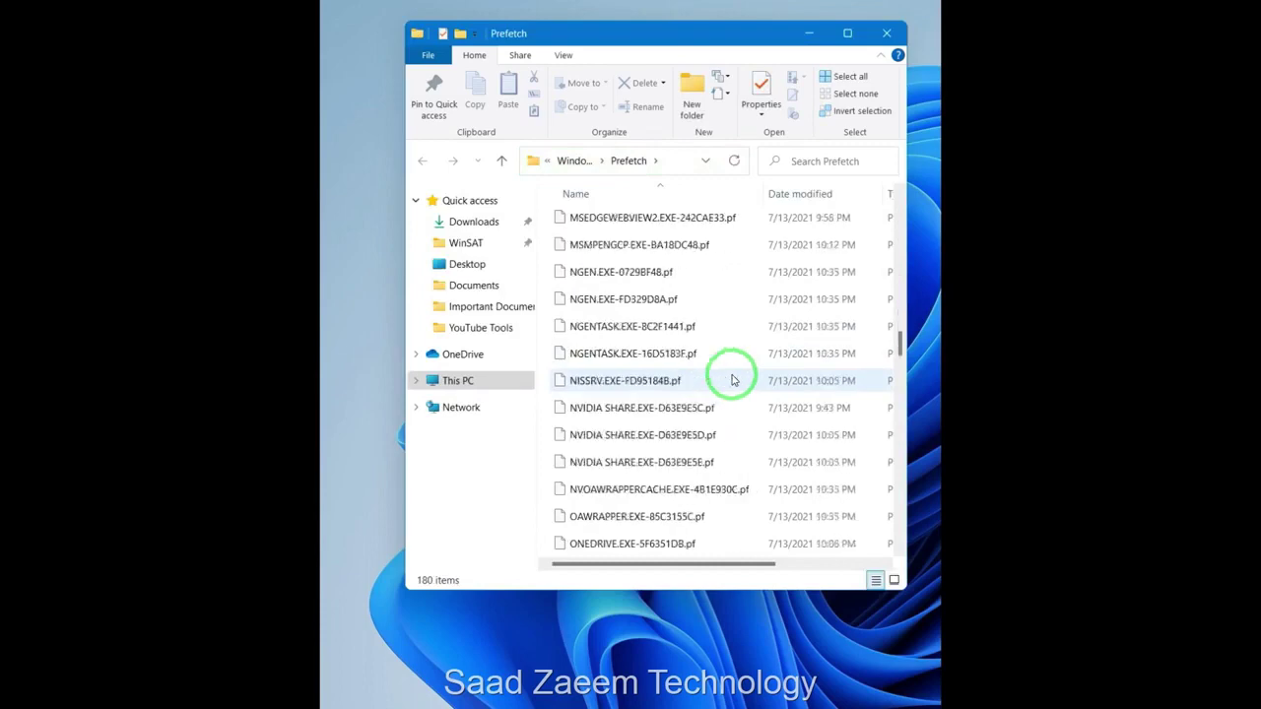
scroll(732, 381, "down", 10)
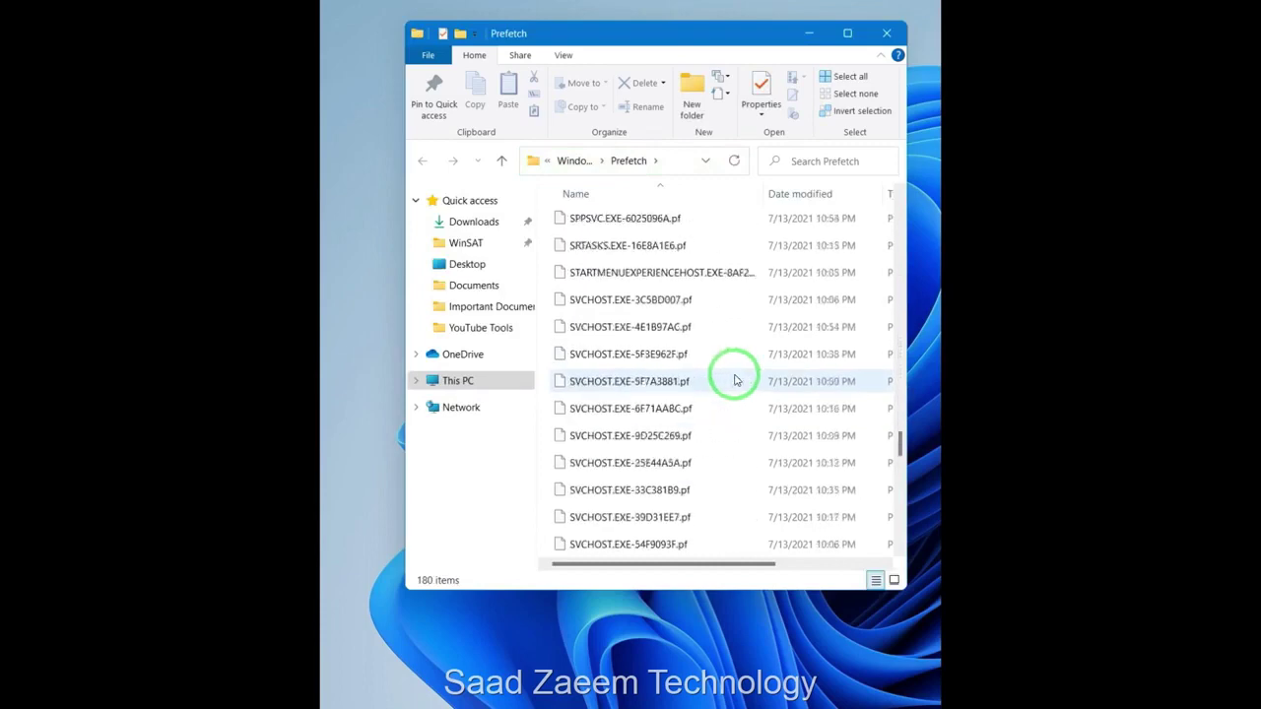
scroll(731, 374, "down", 5)
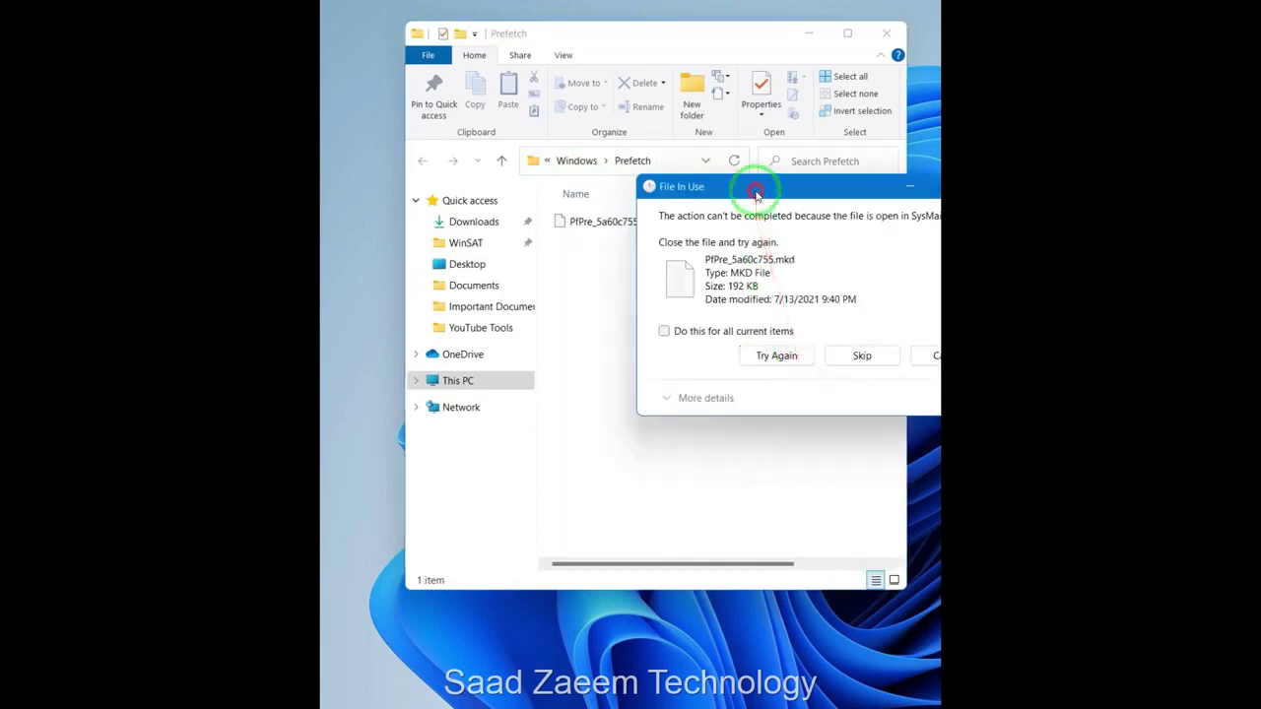
left_click_drag(751, 178, 606, 292)
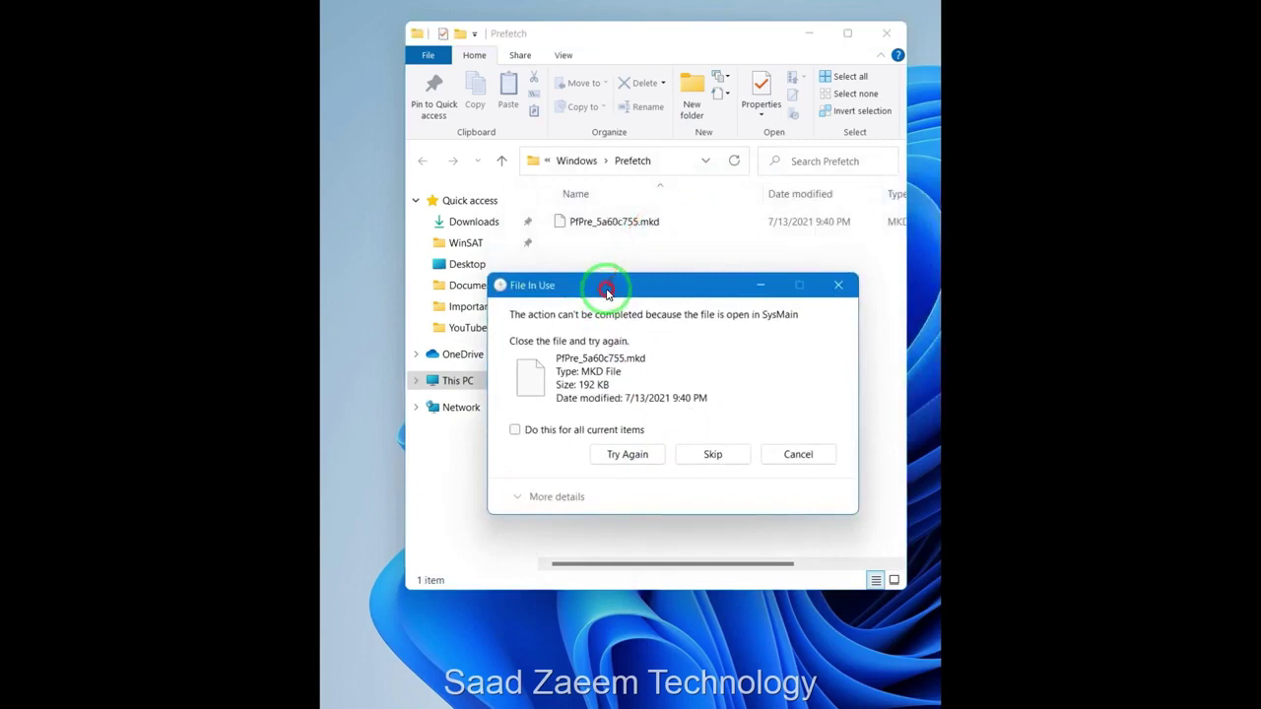
left_click(514, 429)
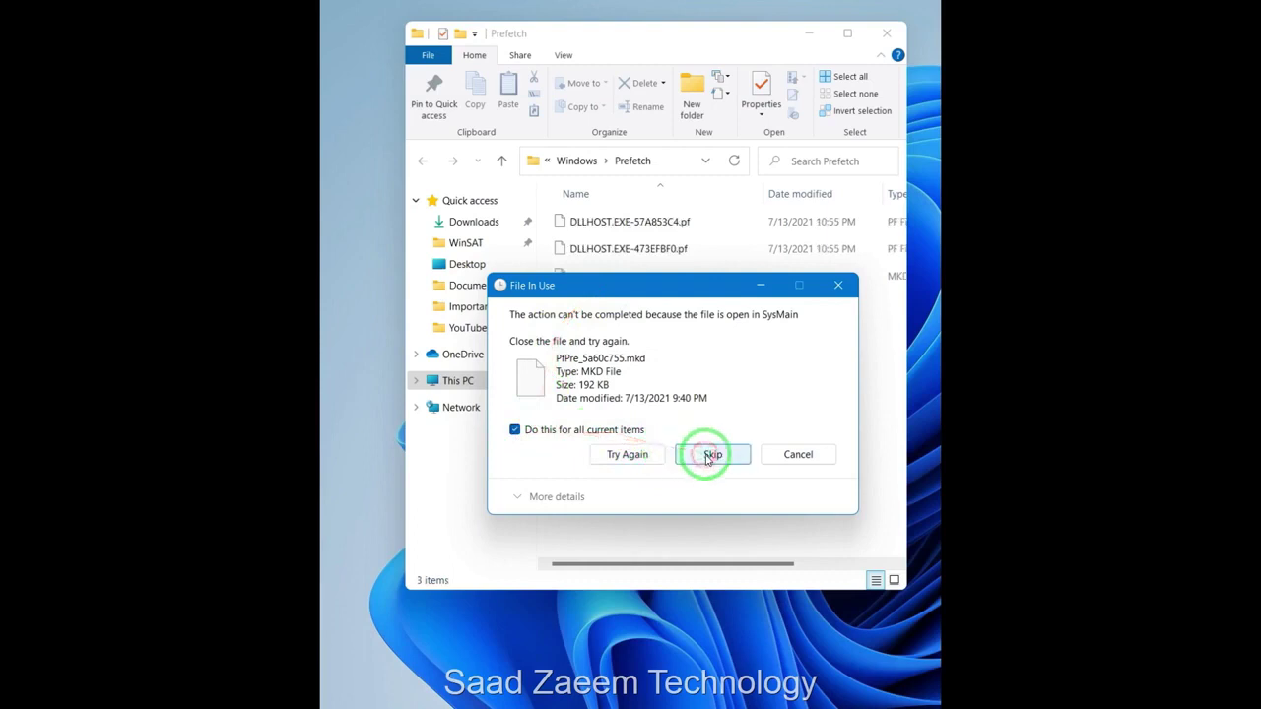
left_click(709, 455)
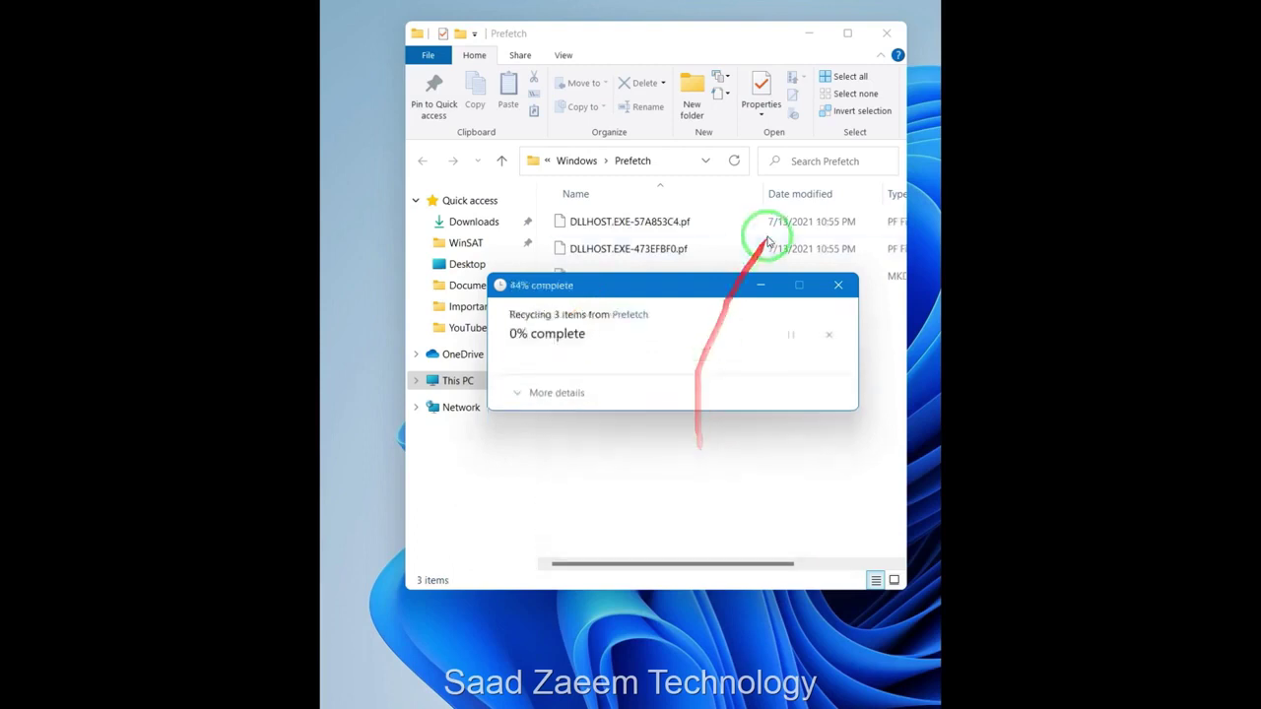
left_click(887, 34)
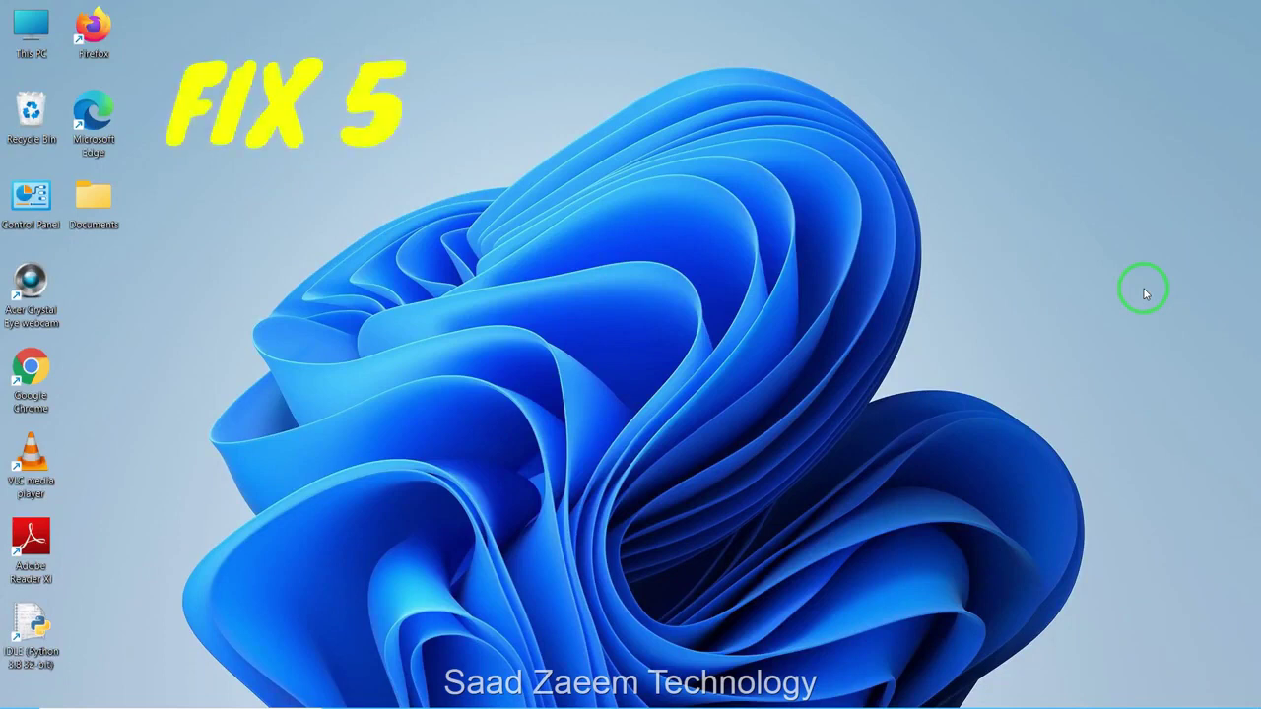
Open This PC from the desktop and bring up the properties of drive C:
left_click(16, 35)
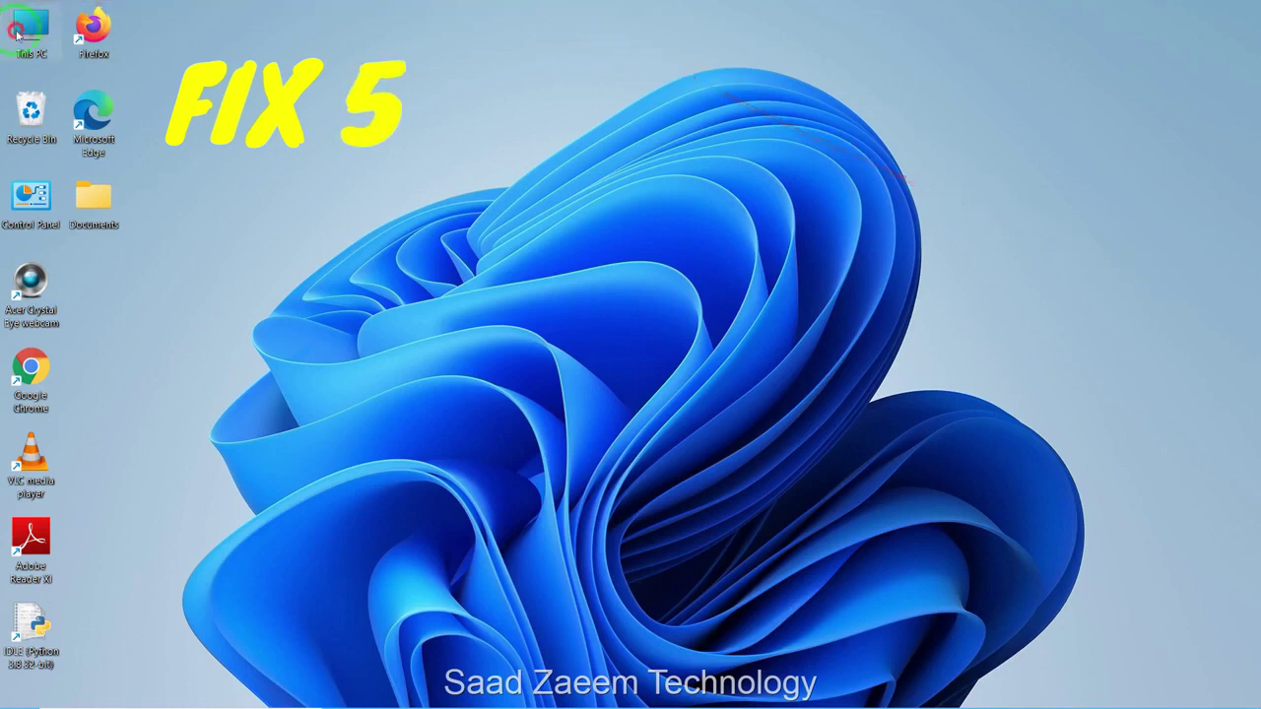
right_click(19, 35)
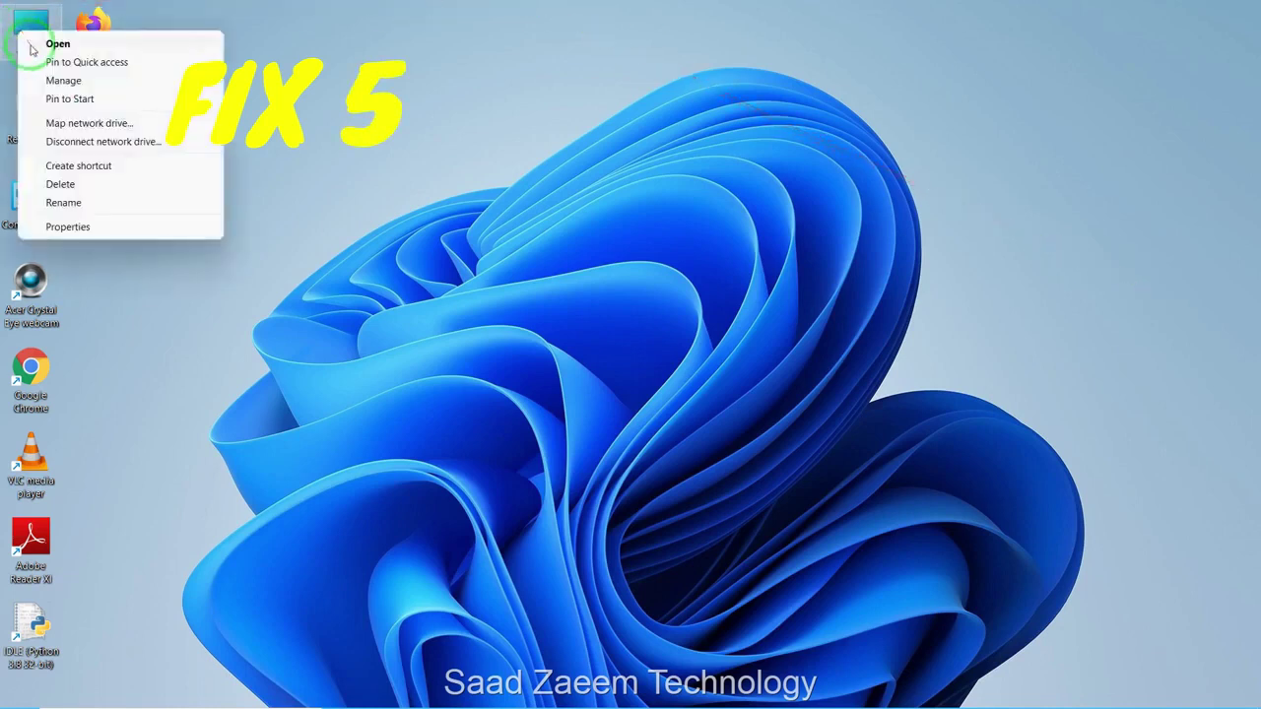
left_click(33, 26)
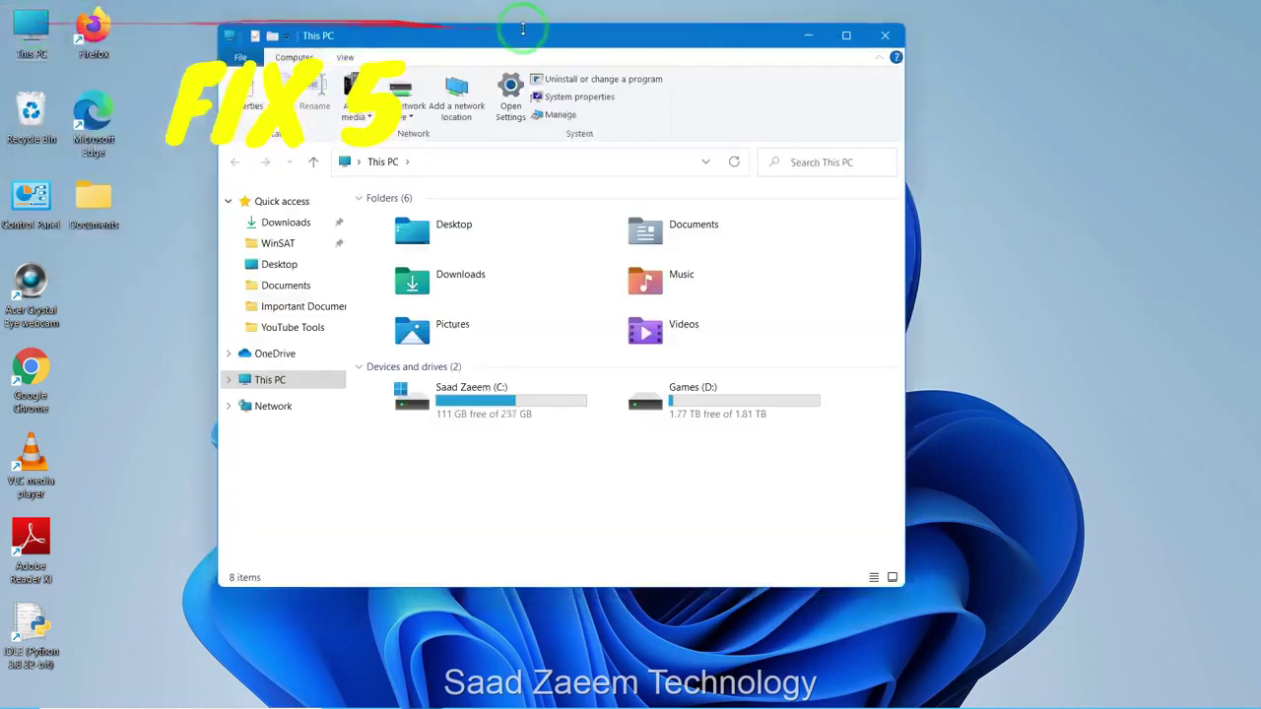
left_click_drag(567, 34, 642, 35)
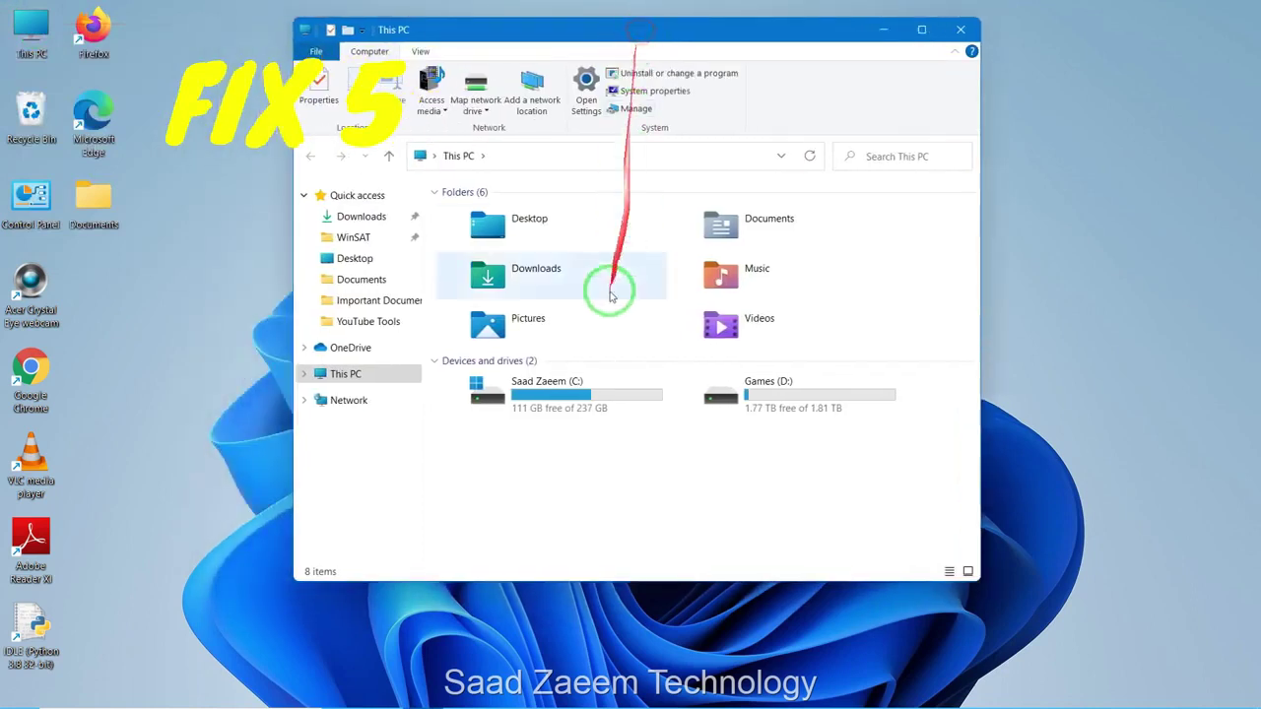
left_click(566, 413)
right_click(569, 402)
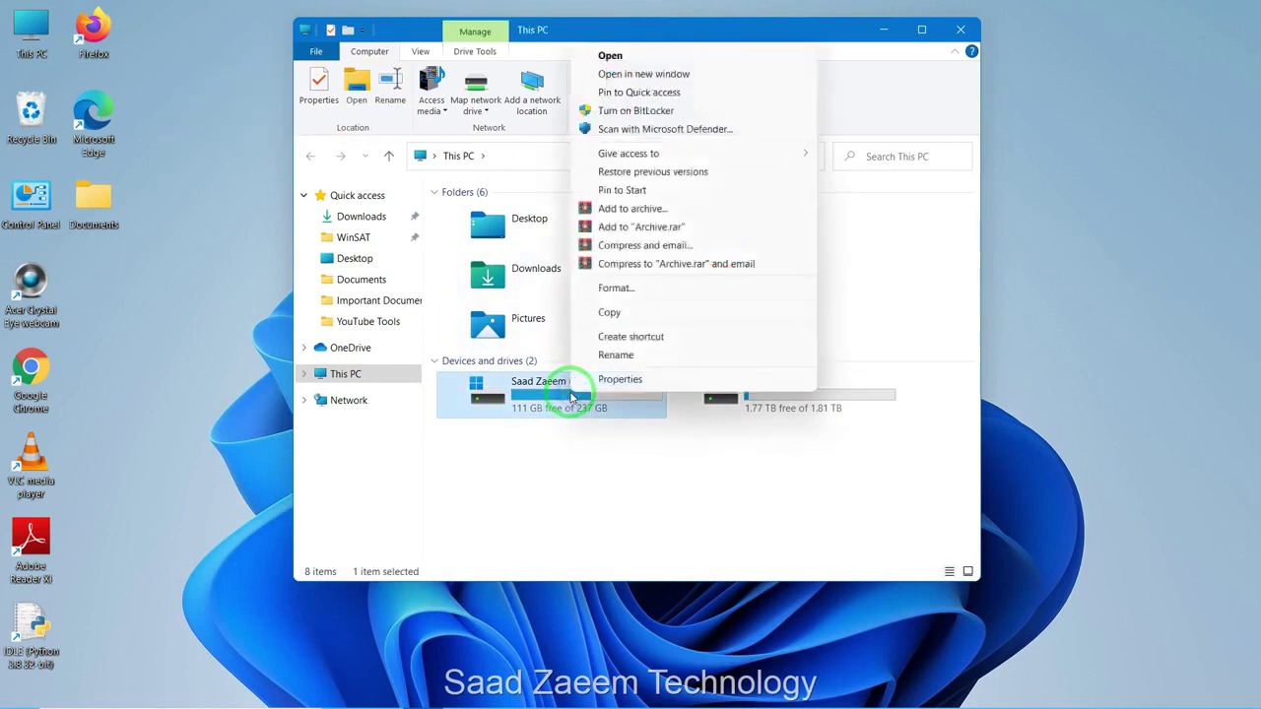
left_click(599, 379)
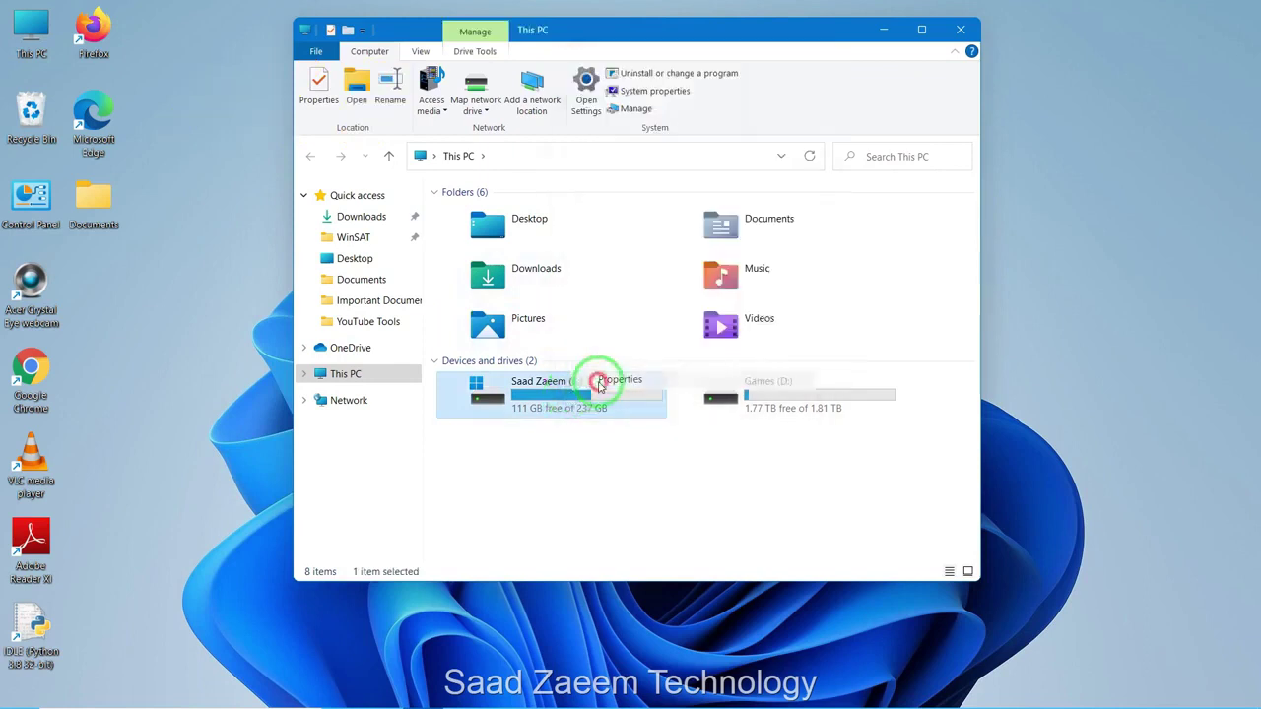
left_click_drag(641, 326, 688, 167)
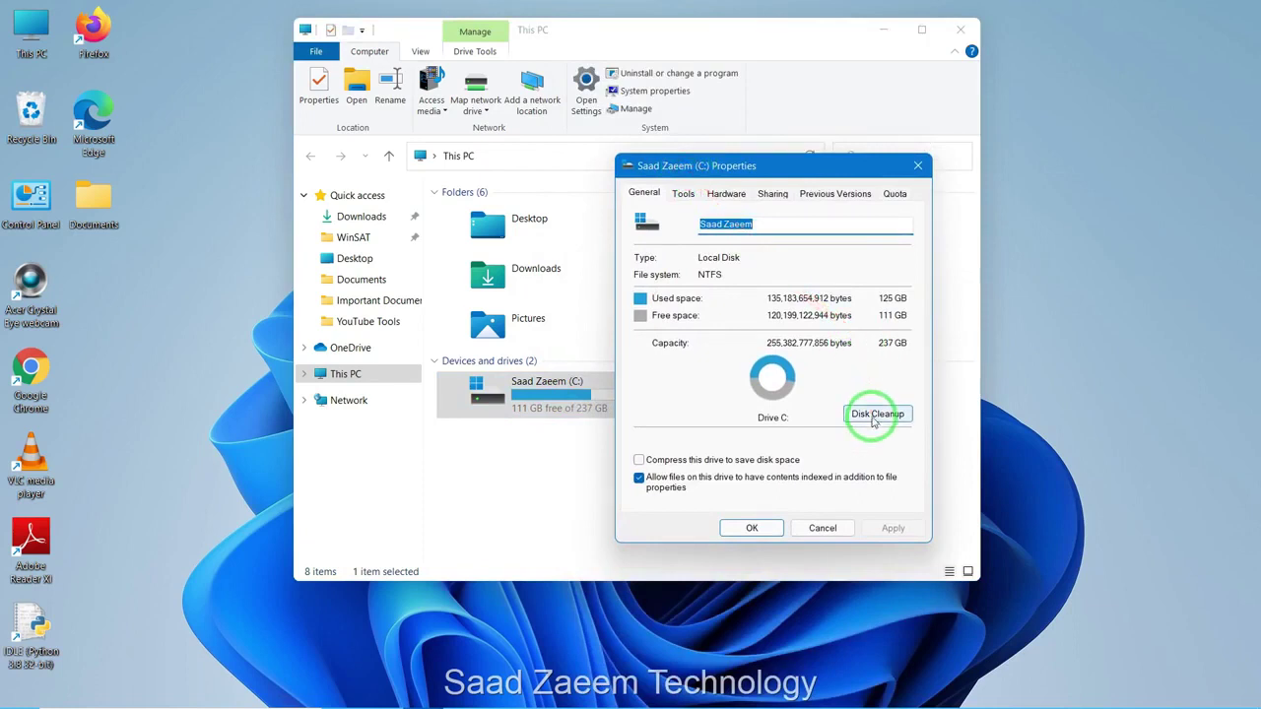
Run Disk Cleanup on drive C:, permanently delete the preselected files, and close the drive properties and This PC
left_click(873, 416)
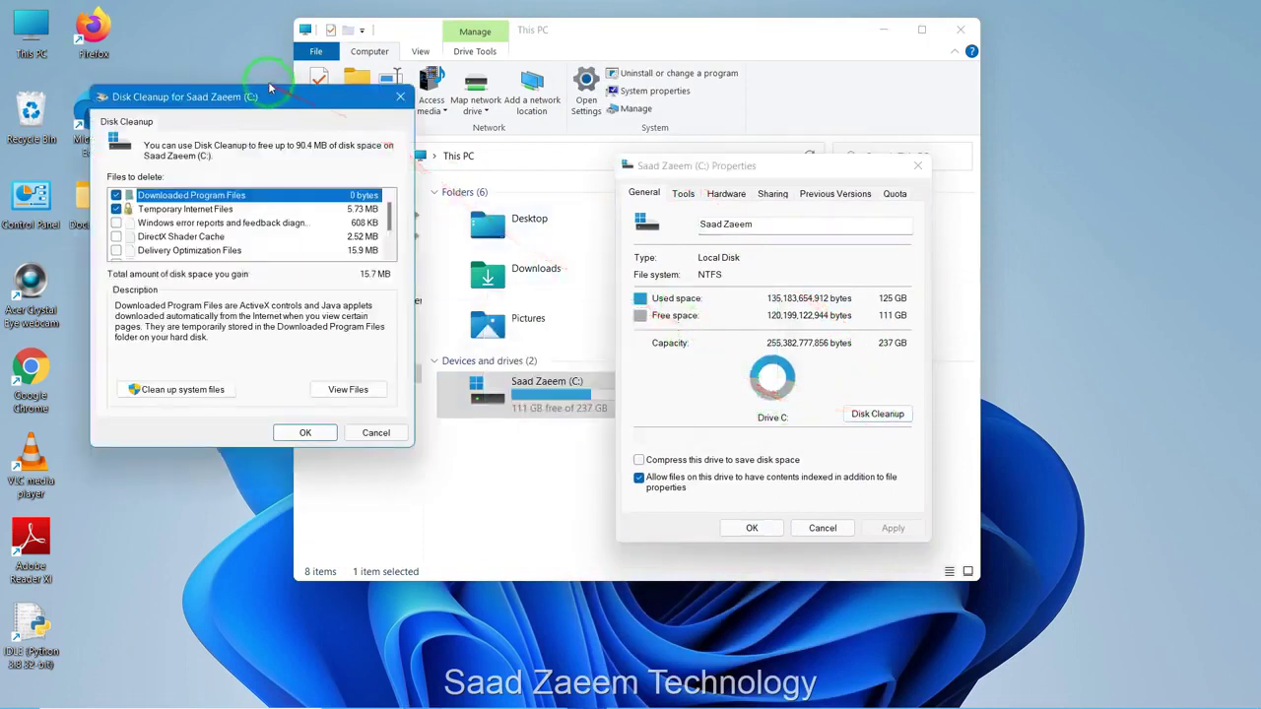
left_click_drag(259, 92, 534, 136)
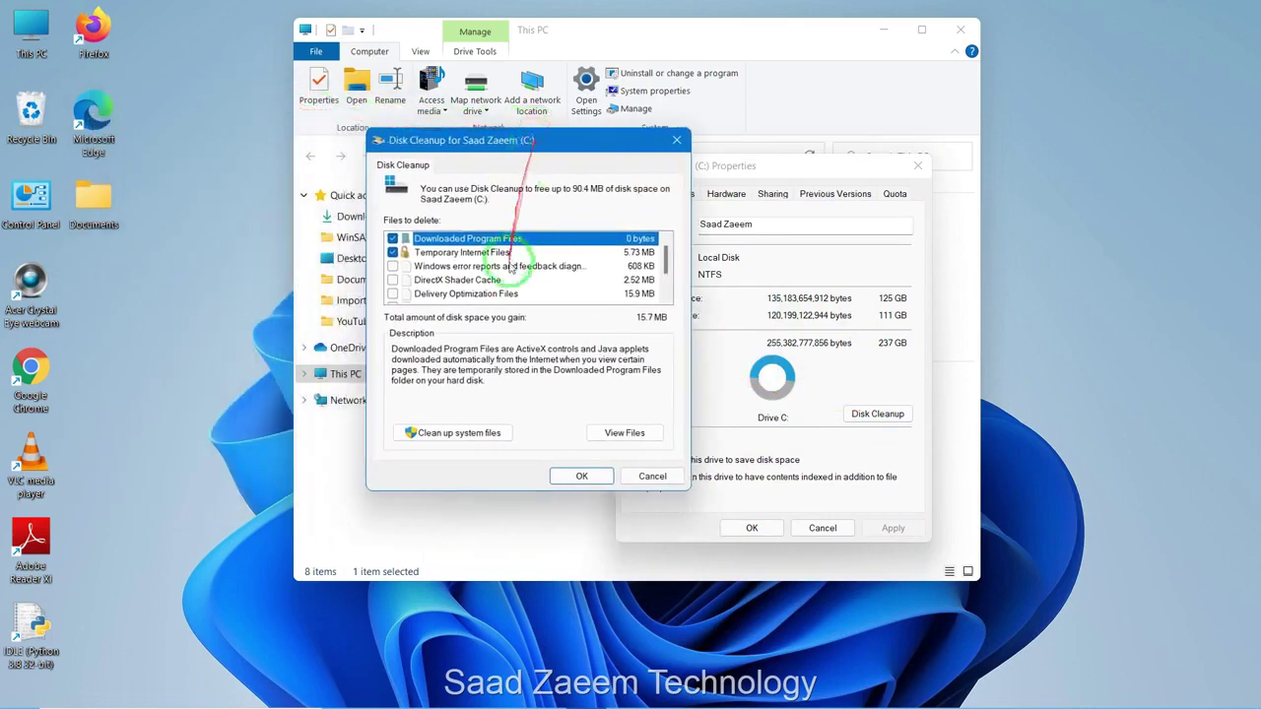
scroll(509, 278, "down", 2)
scroll(510, 279, "up", 3)
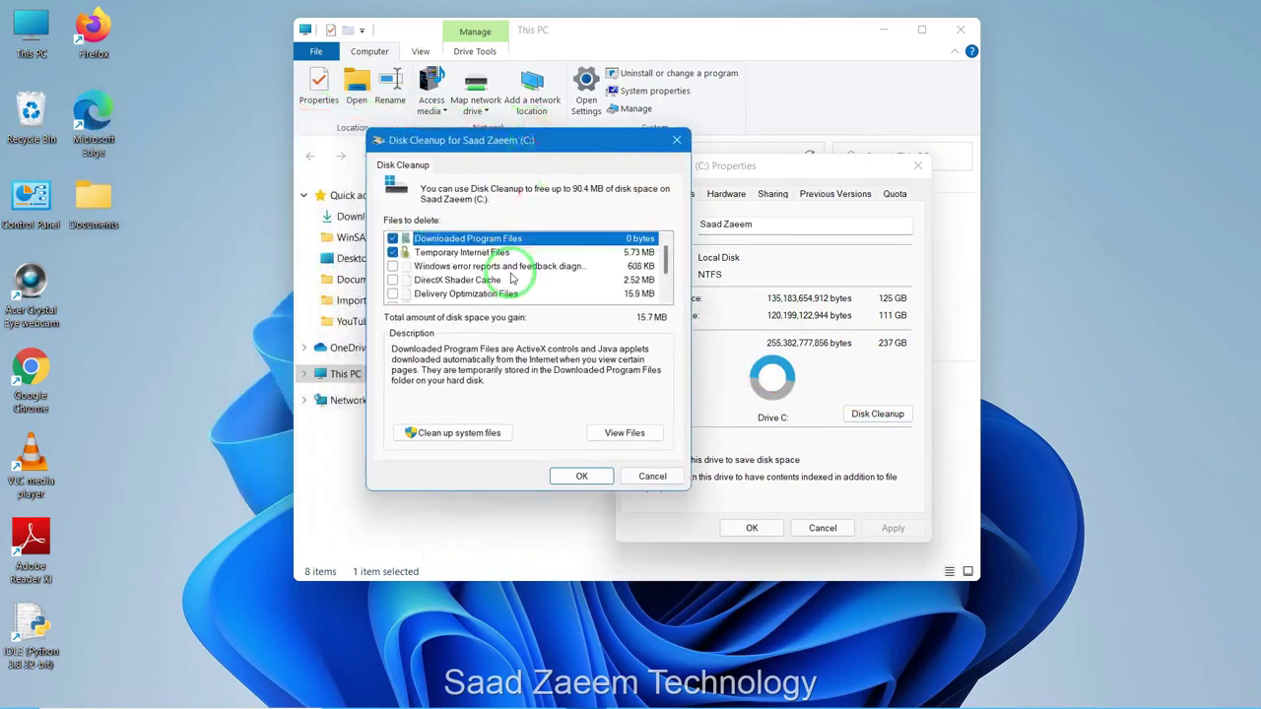
left_click(577, 478)
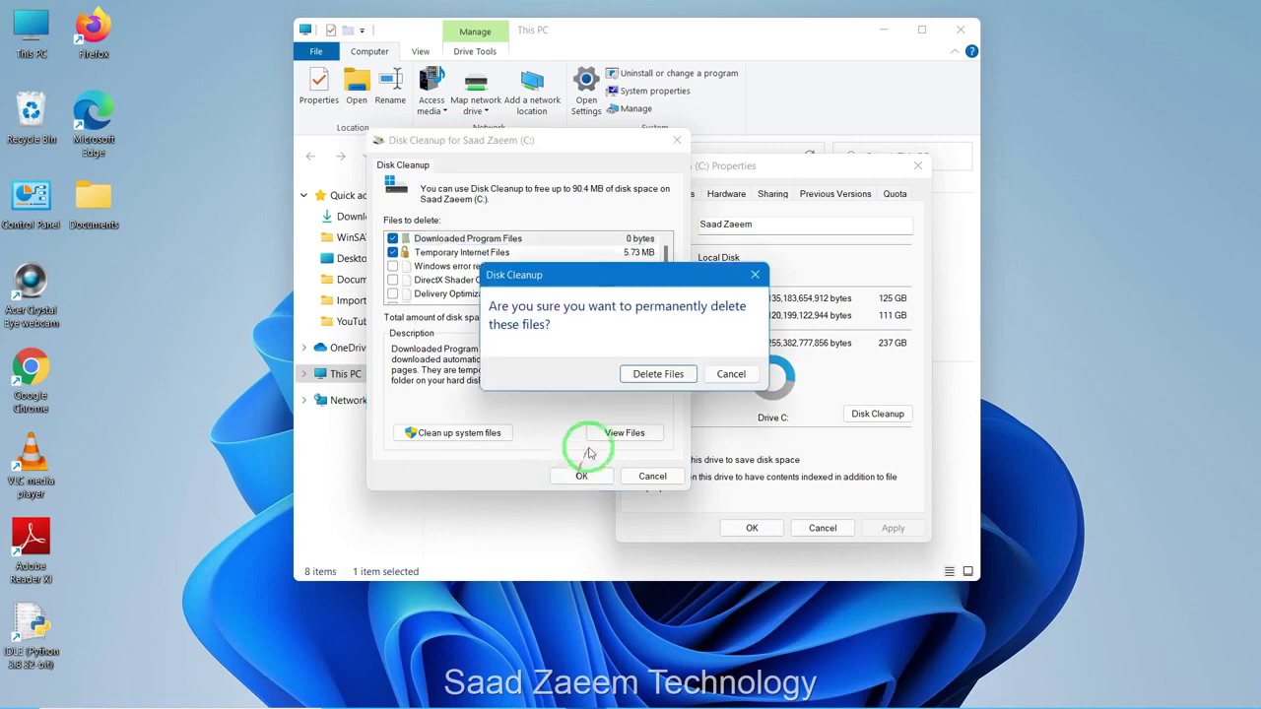
left_click(649, 381)
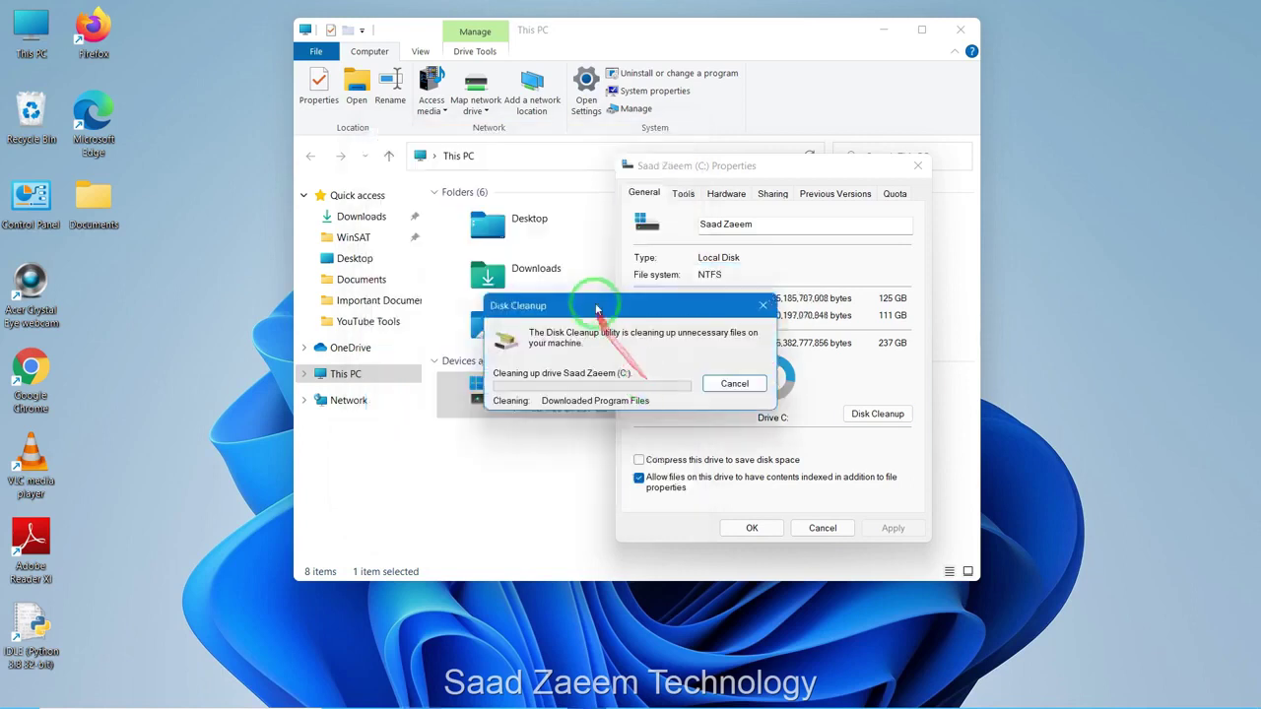
left_click_drag(571, 302, 389, 180)
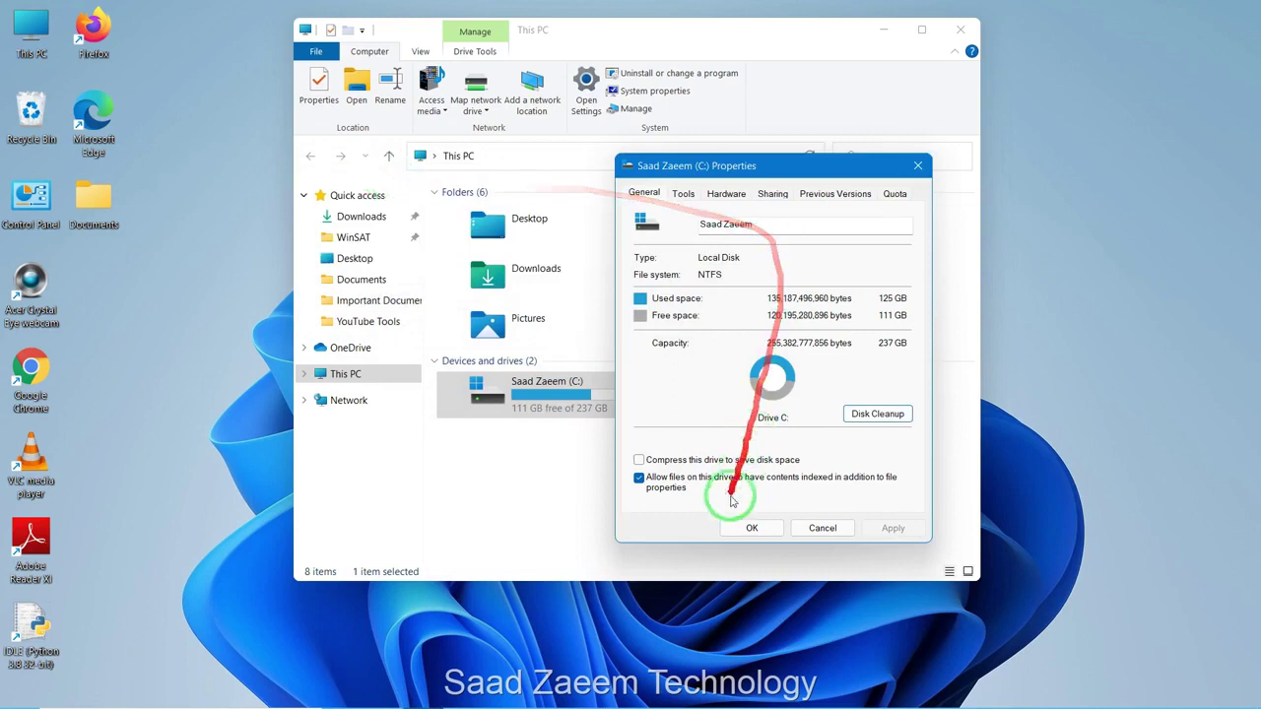
left_click(750, 525)
left_click(734, 493)
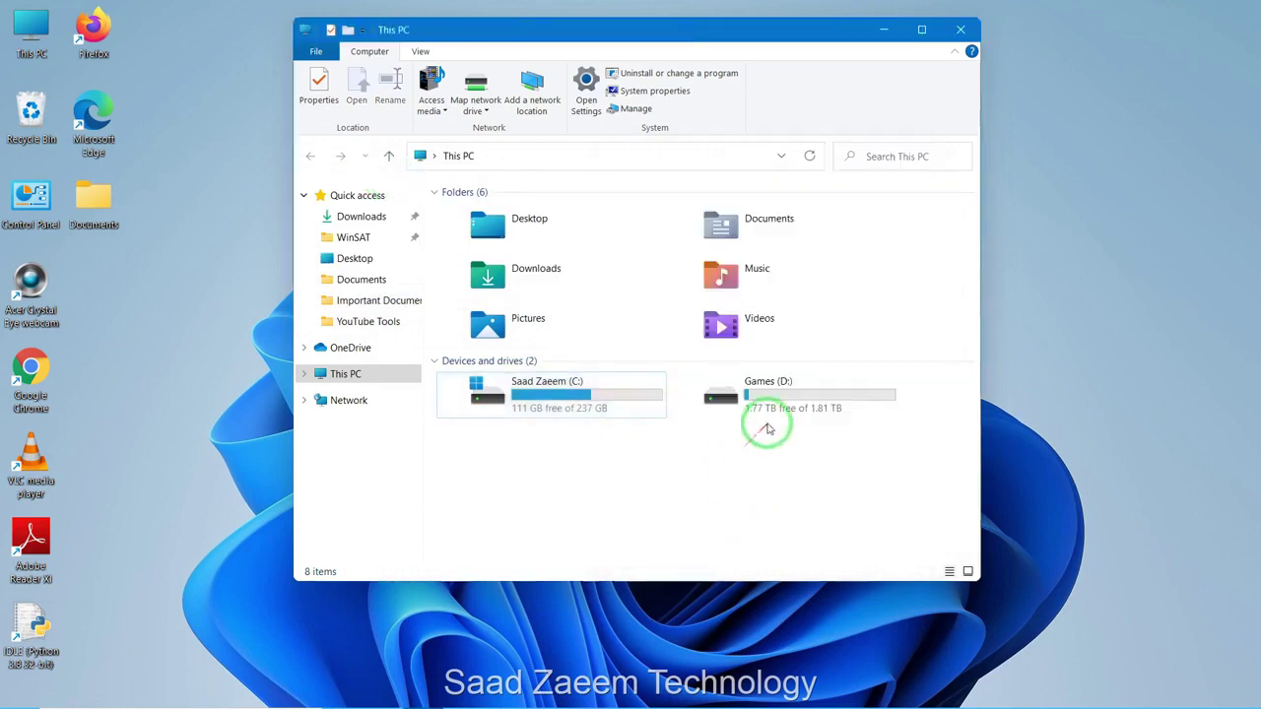
key("alt+F4")
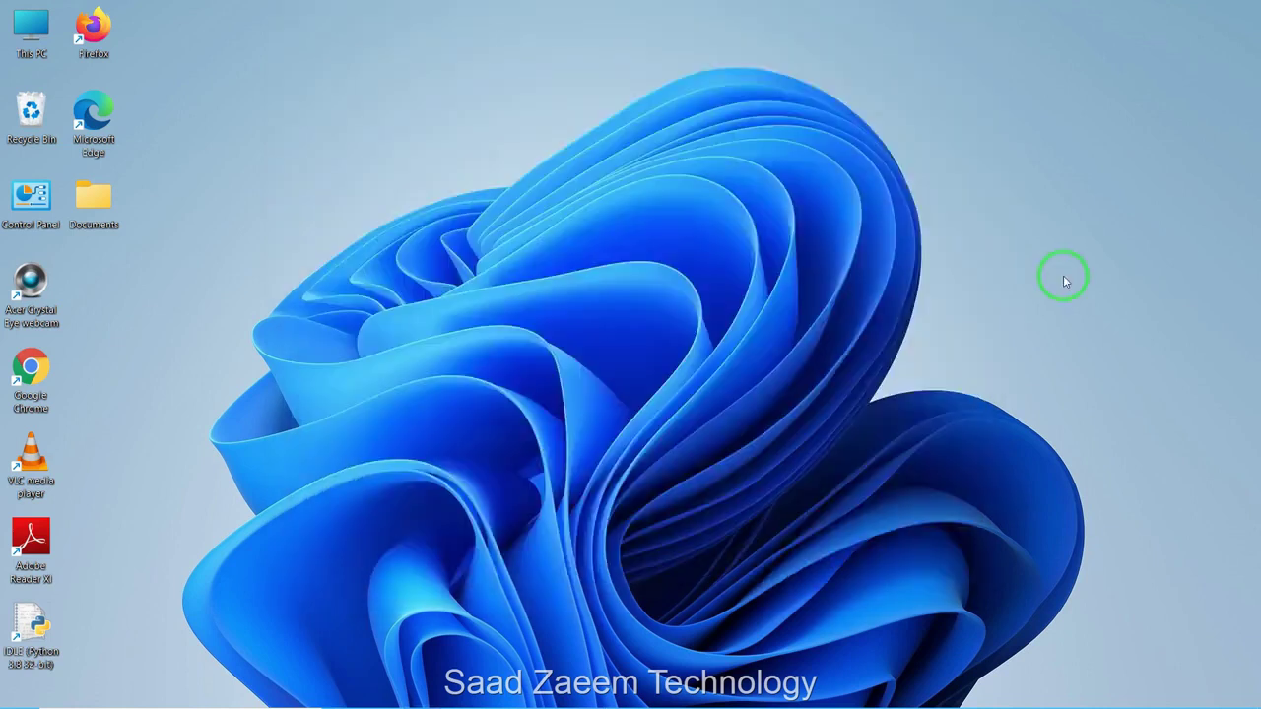
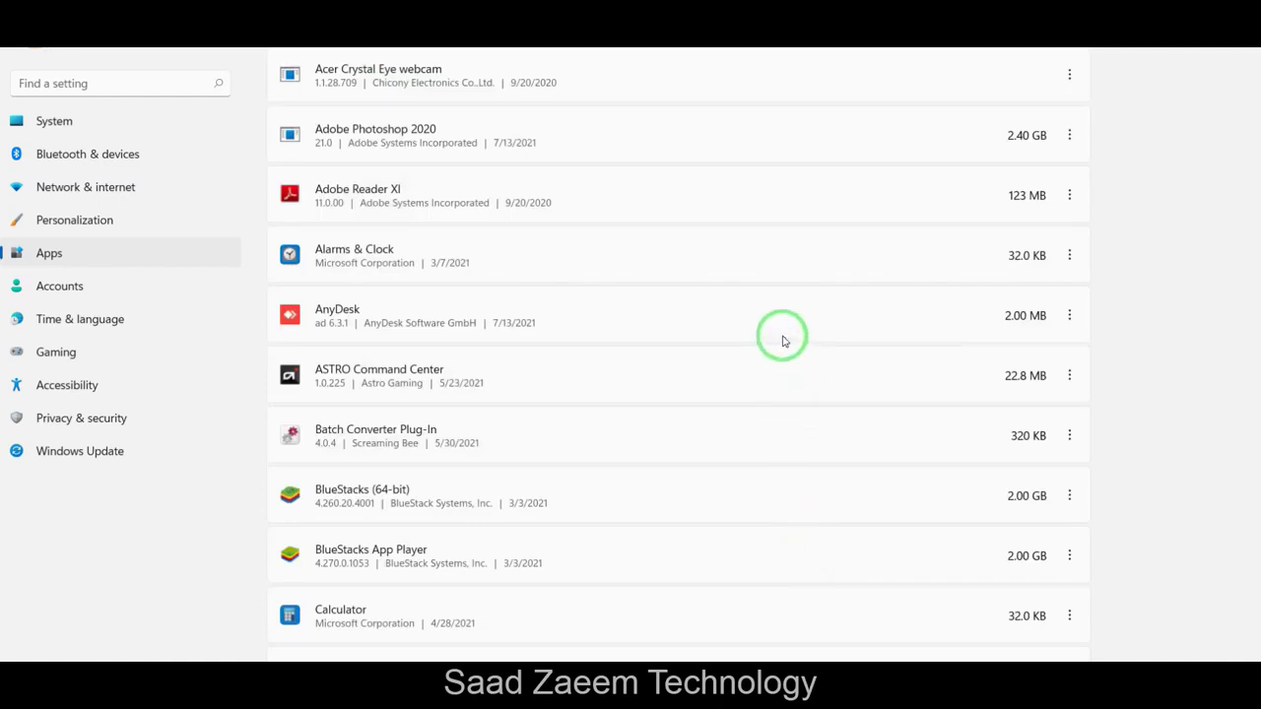
Look through the installed apps and view the uninstall option for ASTRO Command Center, dismissing it without choosing anything
scroll(773, 333, "down", 2)
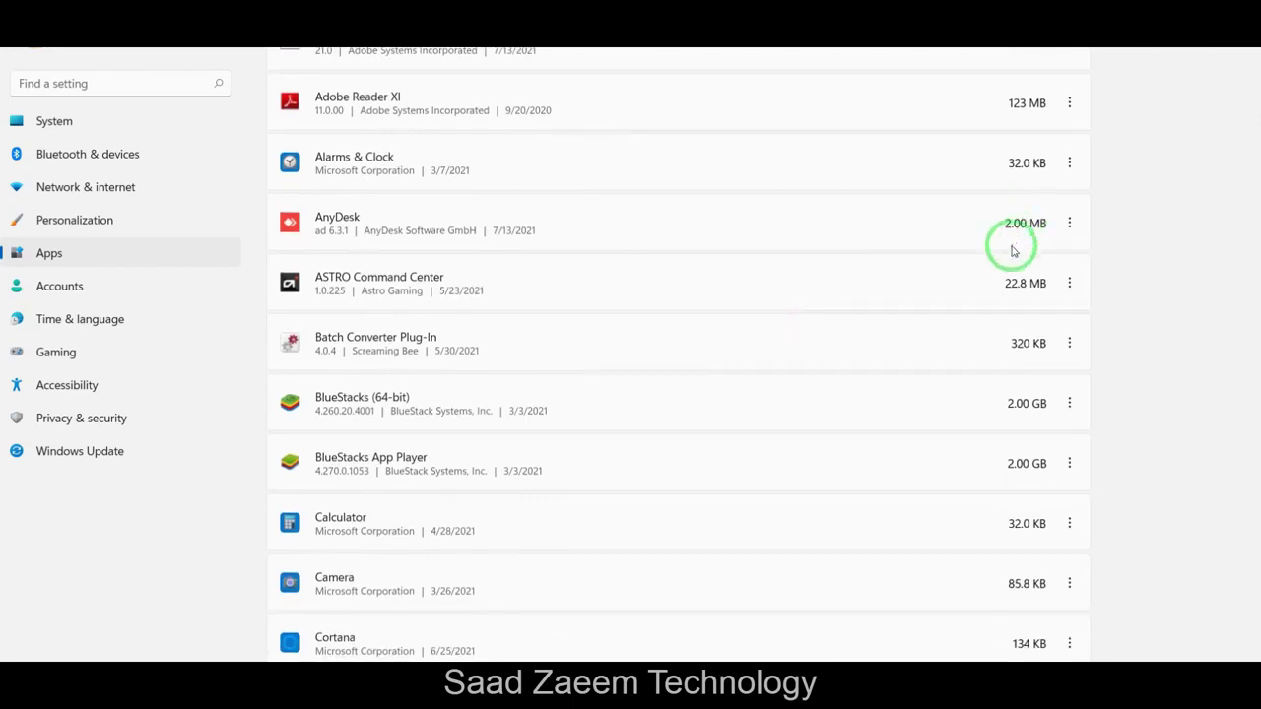
left_click(1069, 284)
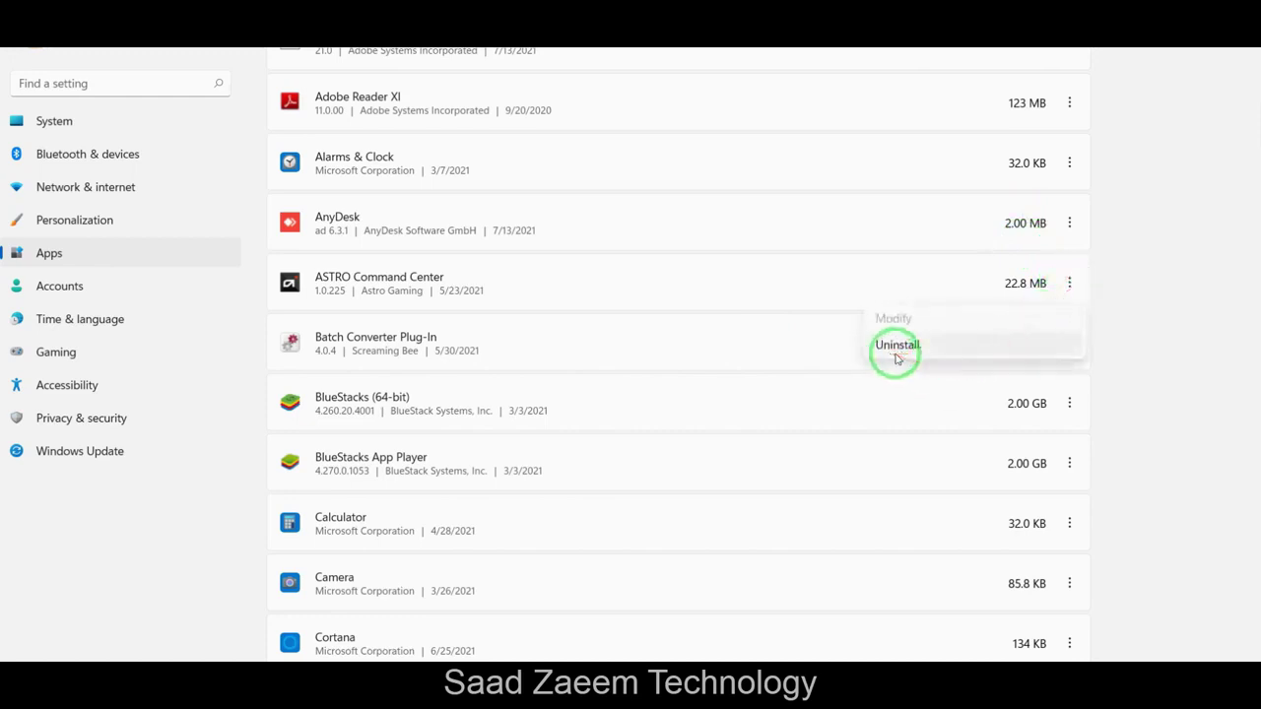
left_click(813, 296)
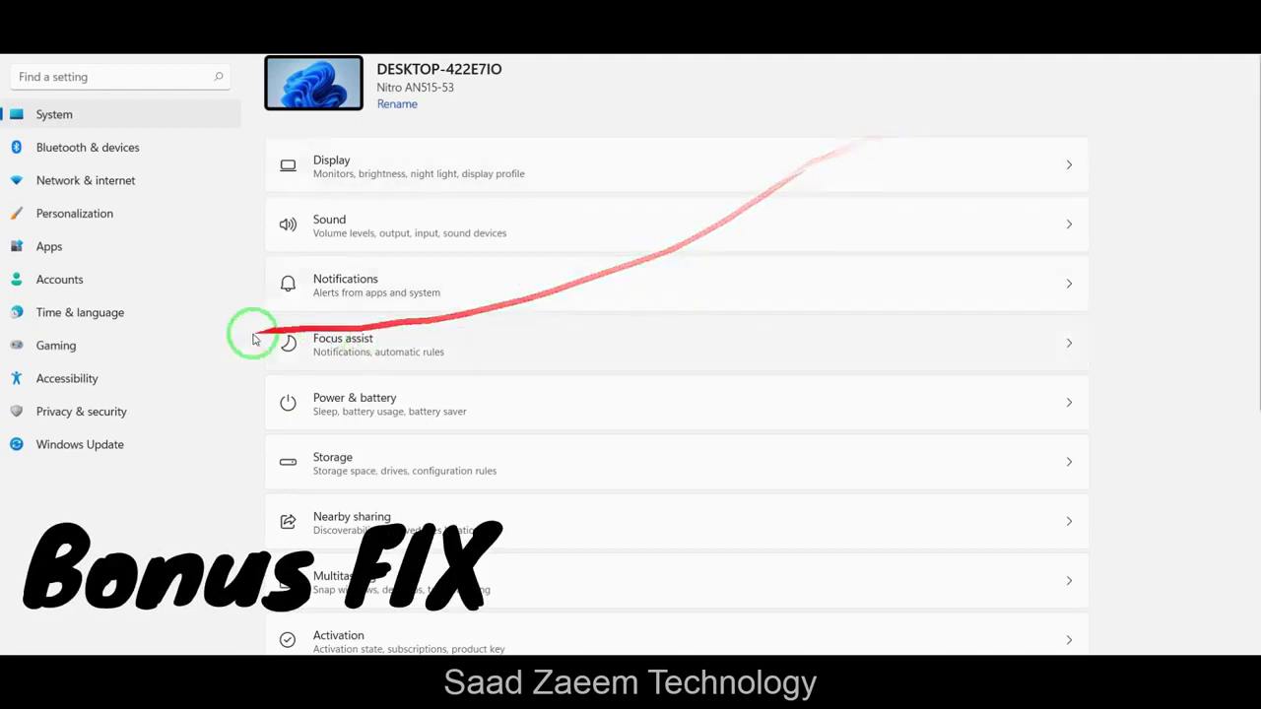
Turn on Game Mode in the Gaming settings
left_click(33, 345)
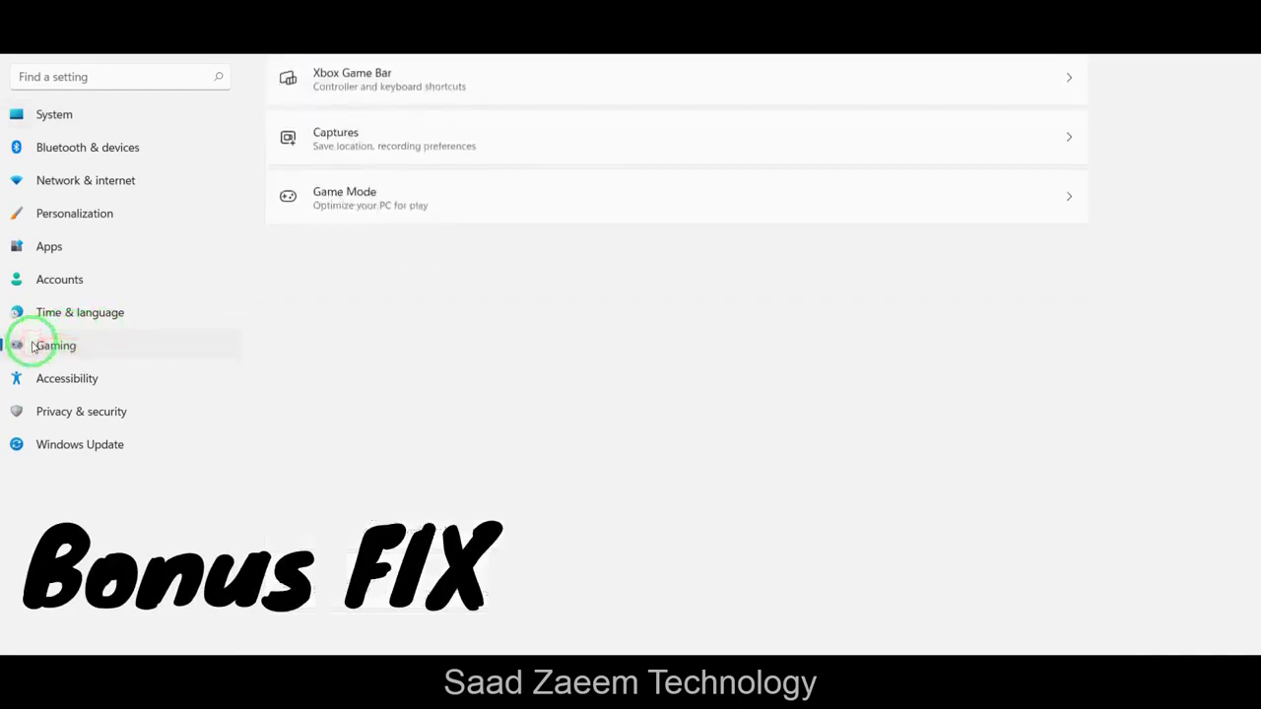
left_click(347, 200)
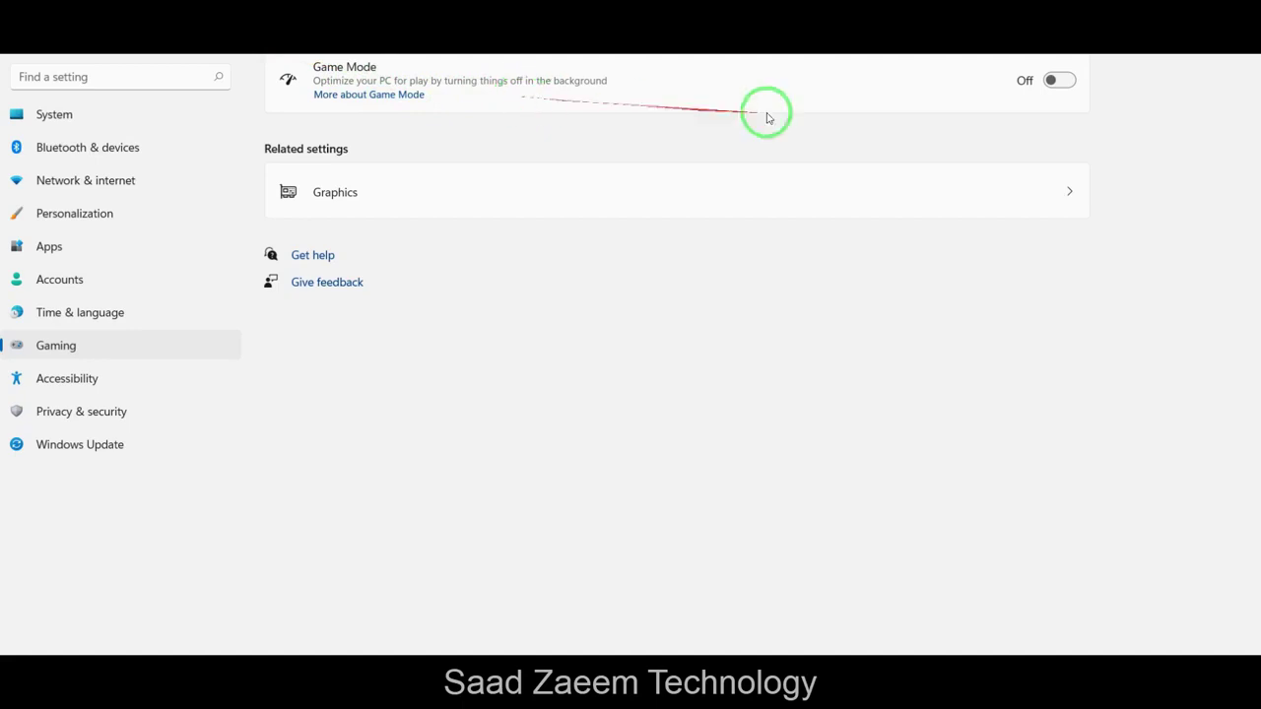
left_click(1050, 83)
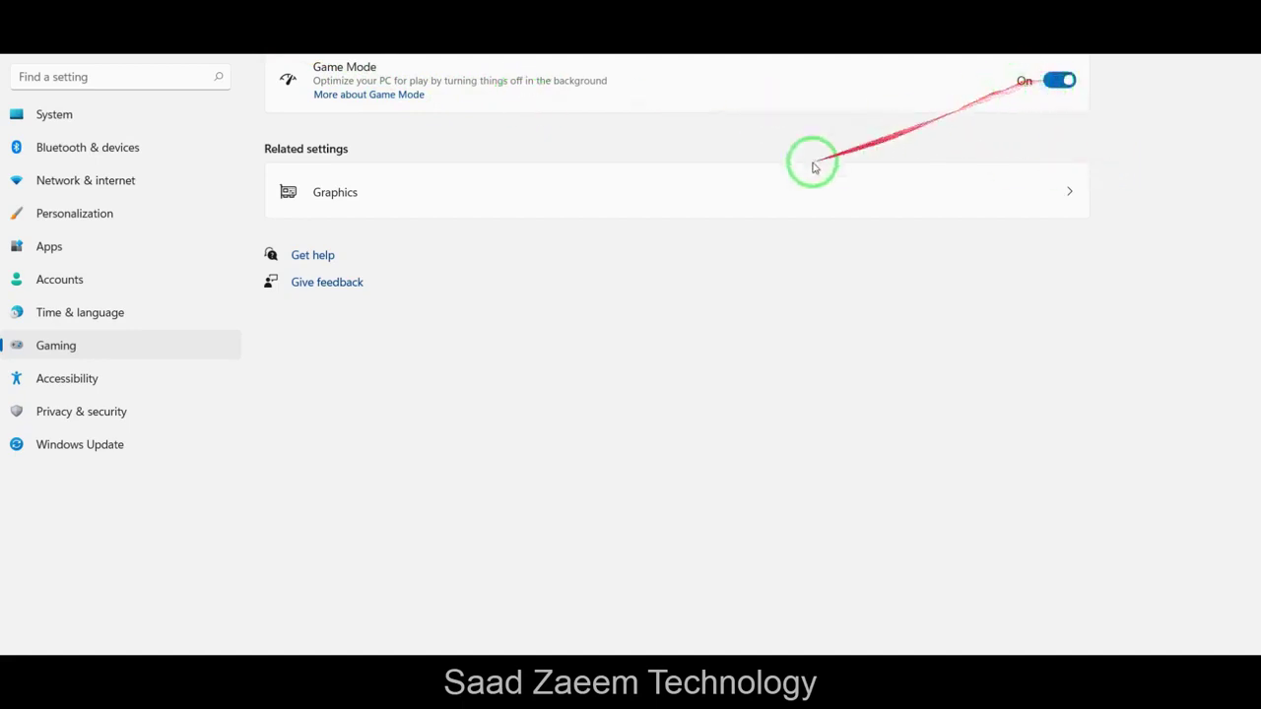